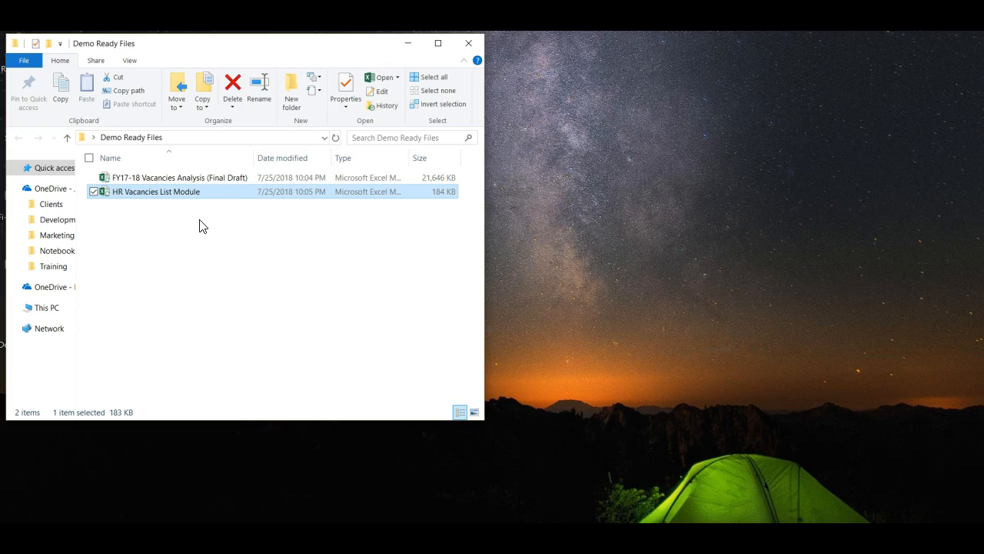
Open the HR Vacancies List Module workbook and review the tables and charts on its summary dashboard.
left_click(209, 179)
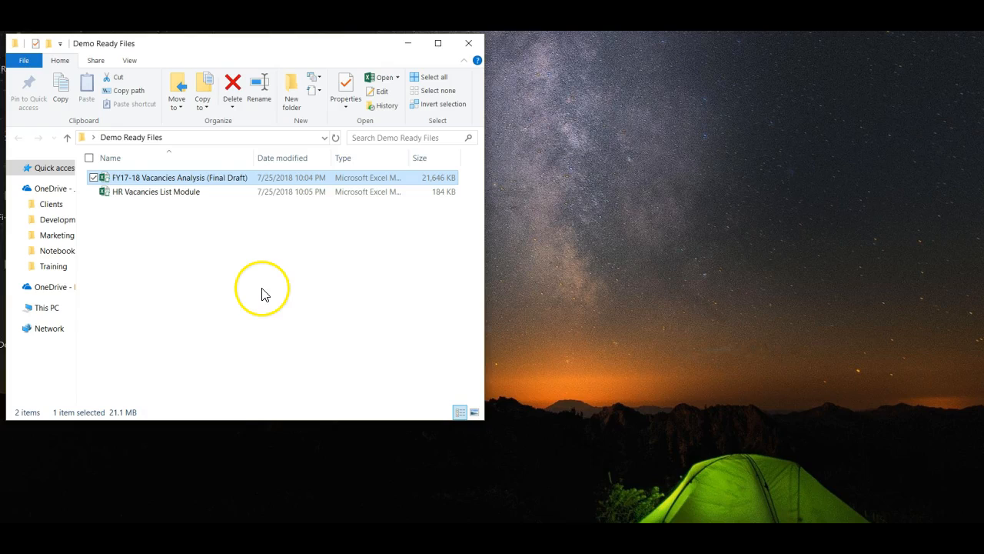
left_click(196, 194)
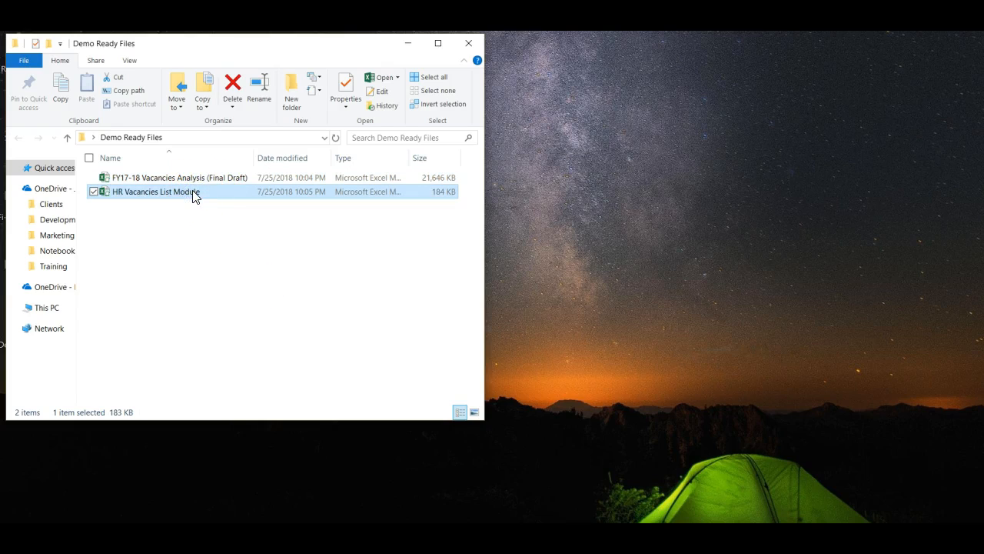
double_click(193, 193)
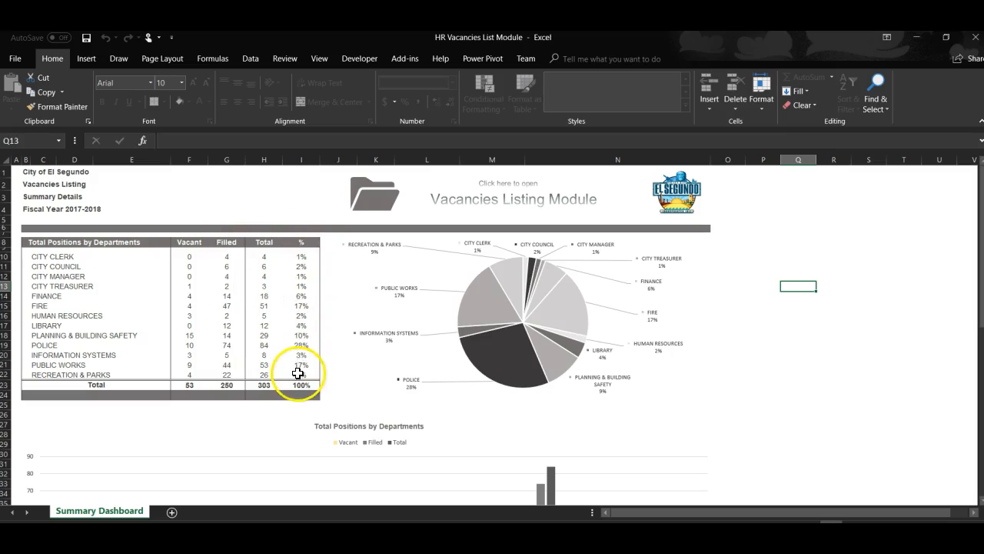
scroll(493, 352, "down", 6)
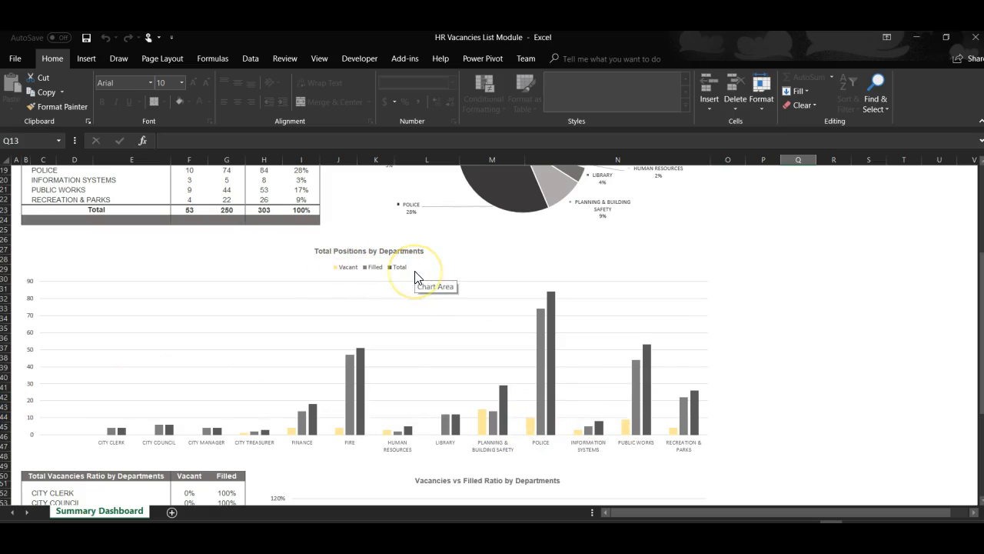
scroll(415, 277, "down", 8)
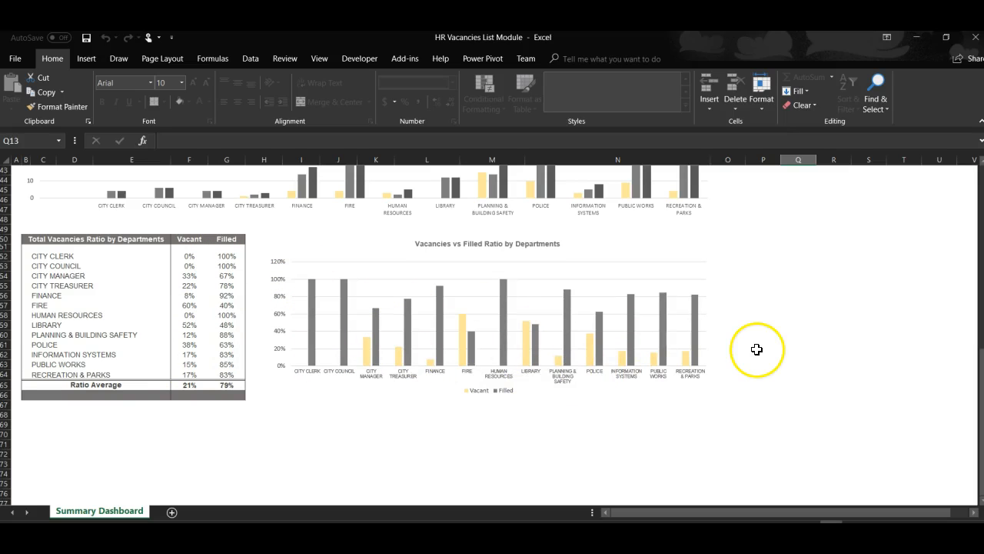
scroll(758, 350, "up", 14)
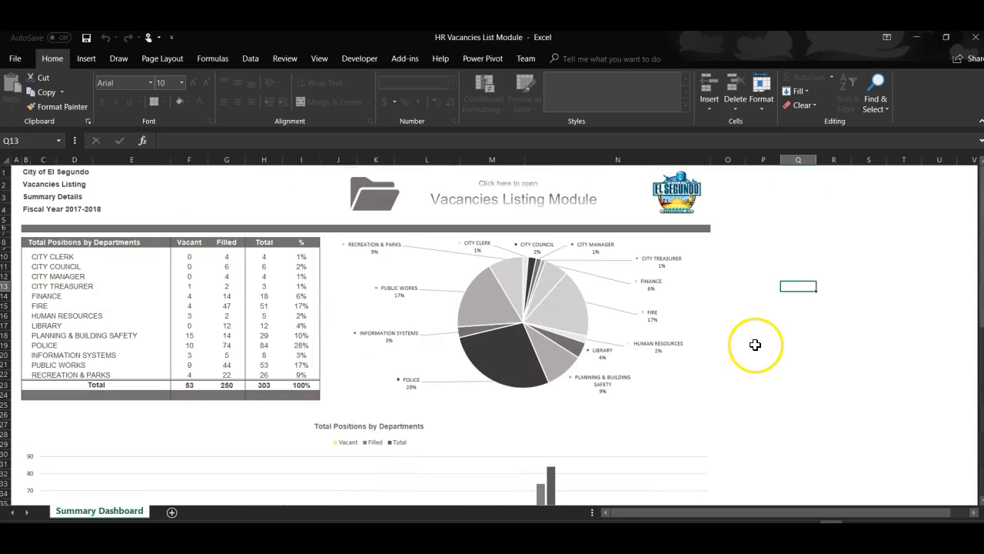
Open the Vacancies Listing Module form and look through the vacant and filled positions by department, ending with City Wide.
left_click(535, 198)
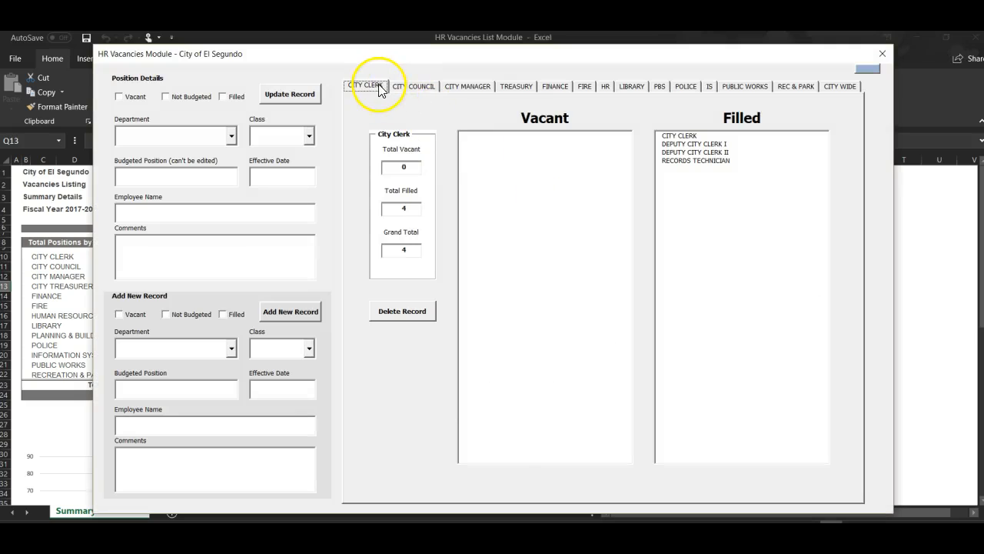
left_click(406, 86)
left_click(470, 85)
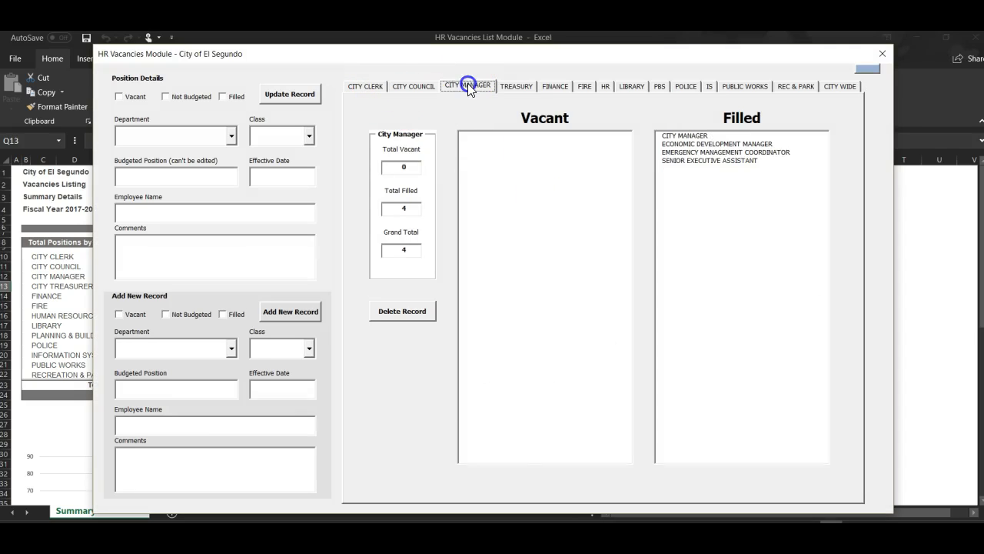
left_click(509, 86)
left_click(546, 88)
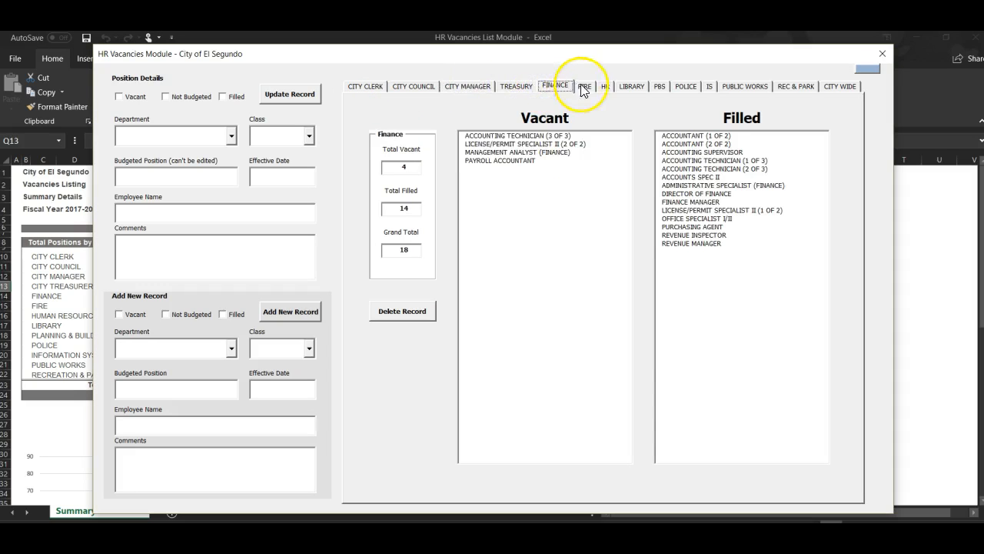
left_click(584, 87)
left_click(605, 87)
left_click(632, 86)
left_click(660, 86)
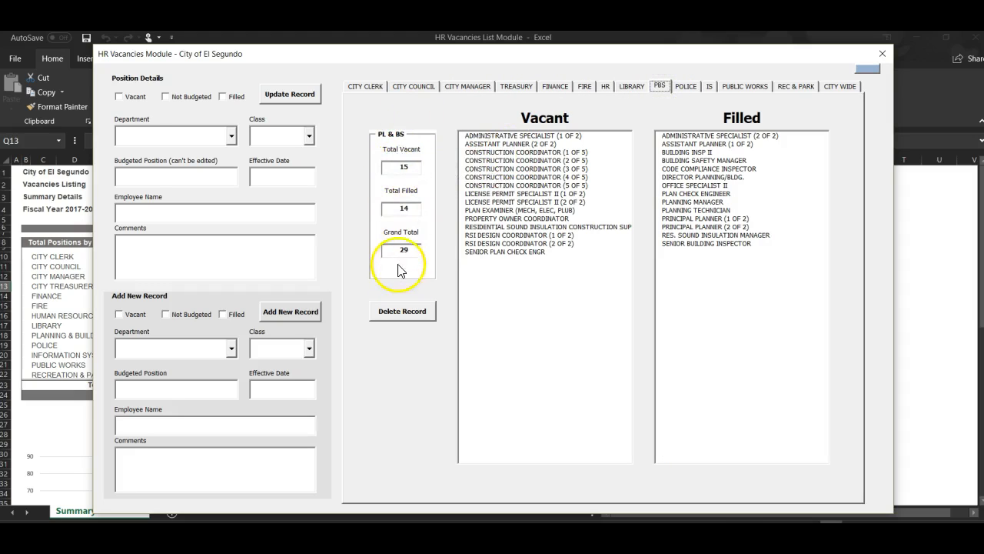
left_click(679, 86)
left_click(834, 86)
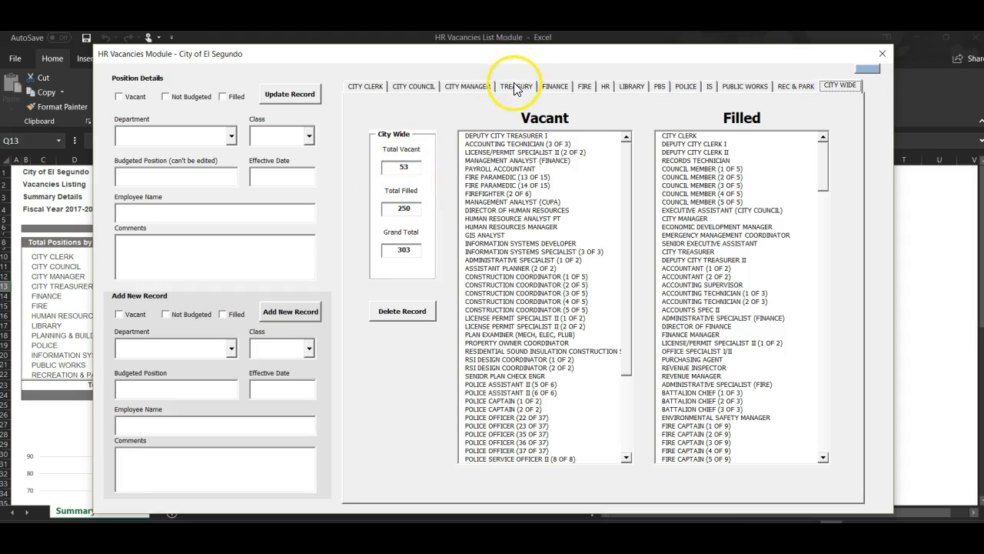
Show the Finance positions and start a new record marked Vacant, with department FINANCE and class FTE.
left_click(555, 86)
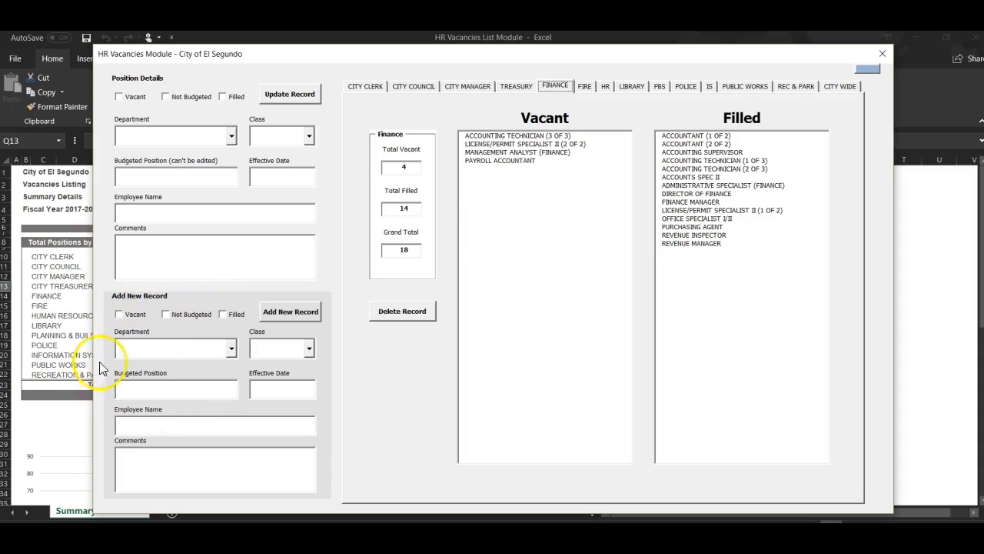
left_click(120, 316)
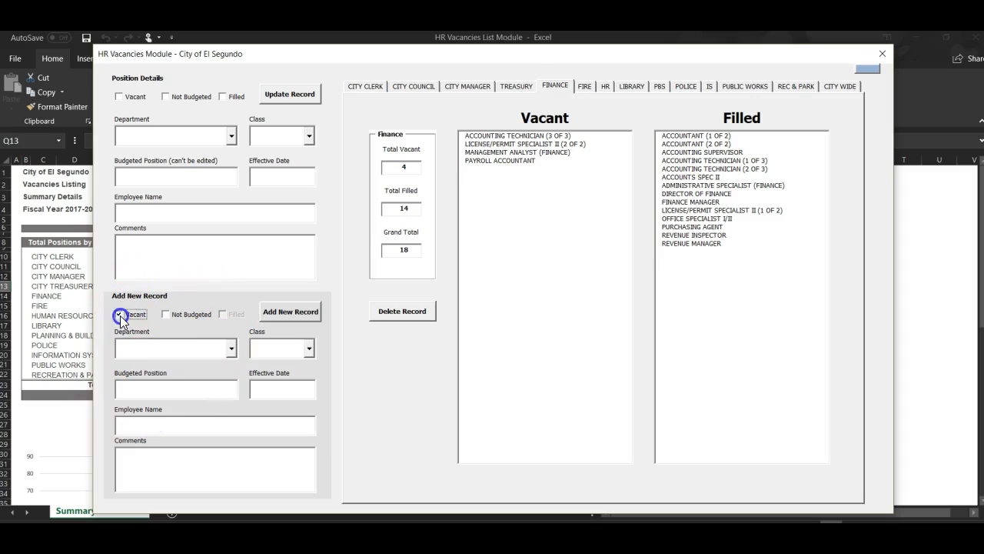
left_click(132, 343)
left_click(284, 301)
left_click(501, 337)
left_click(231, 348)
left_click(231, 348)
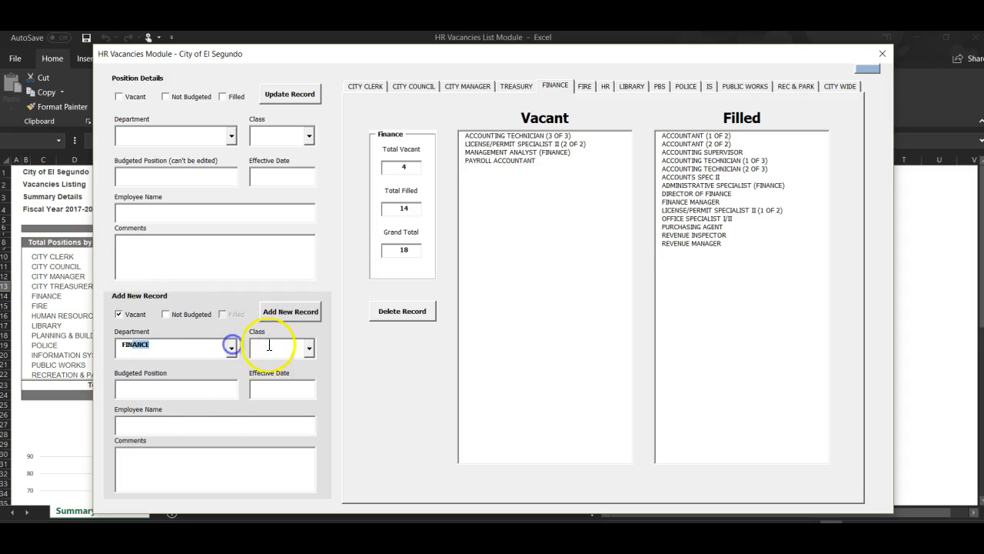
type("FTE")
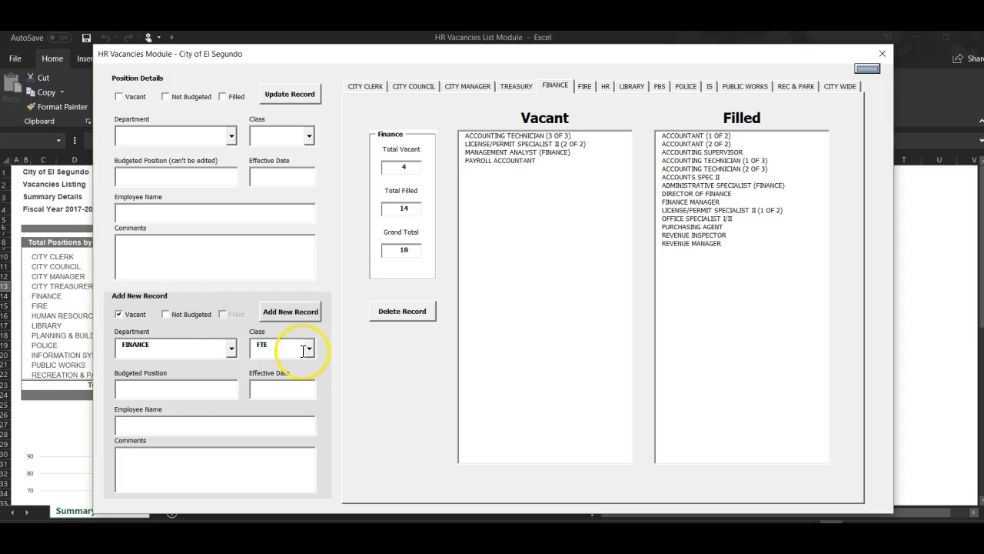
left_click(309, 351)
left_click(307, 349)
Enter budgeted position New Position, effective date 8/1/2018, employee name vacant and comment new, and add the record.
left_click(170, 390)
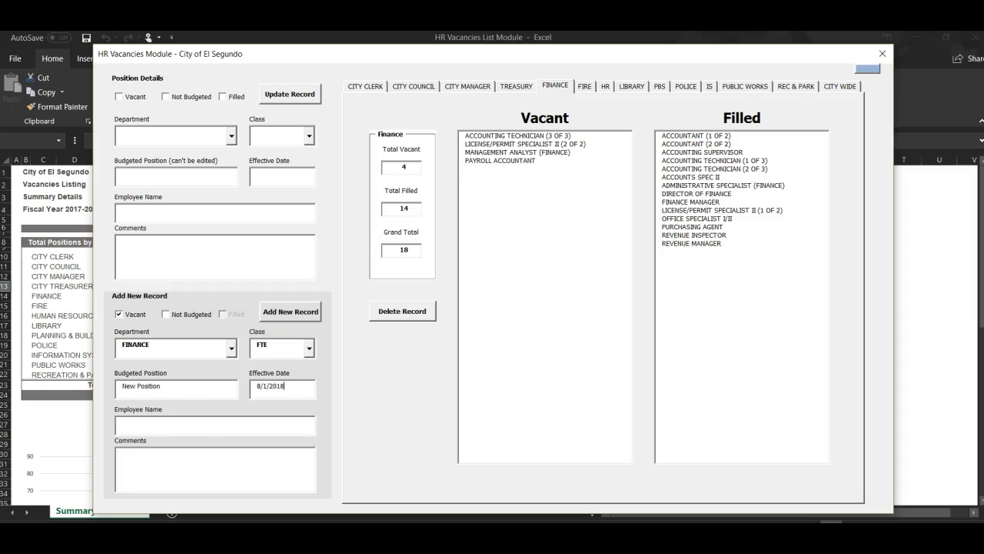
left_click(171, 429)
type("V")
left_click(304, 317)
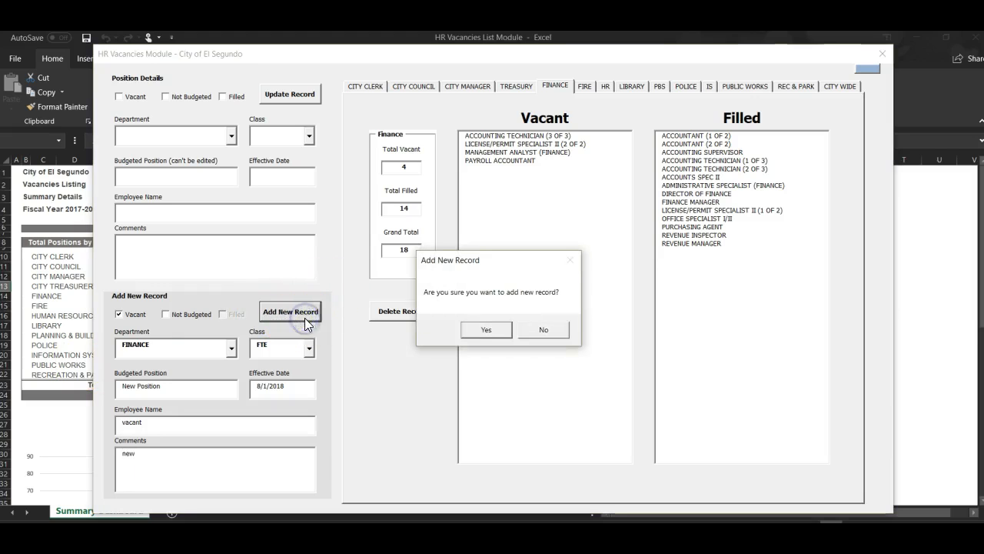
left_click(486, 329)
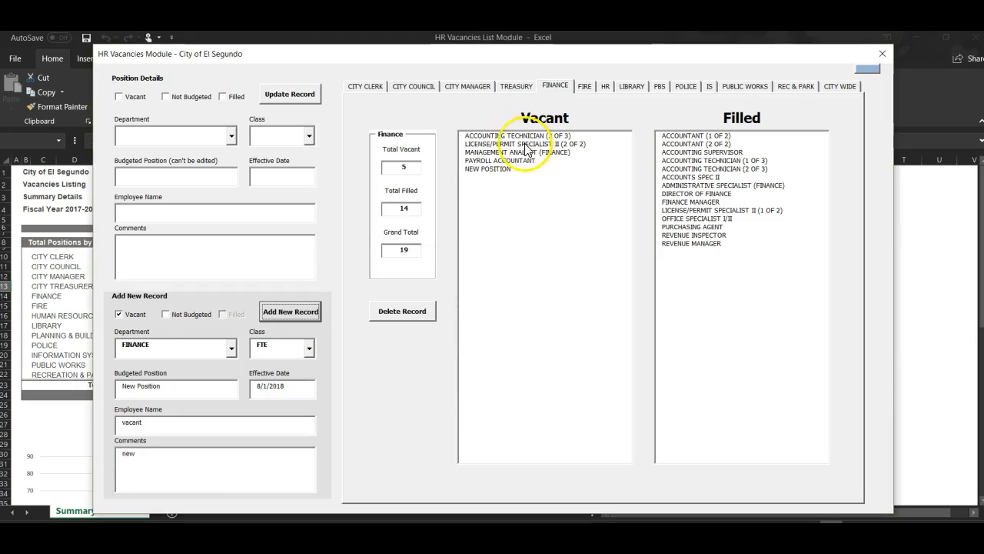
Mark the vacant New Position record as Not Budgeted, set its employee name to Not Budgeted, and update the record.
left_click(498, 168)
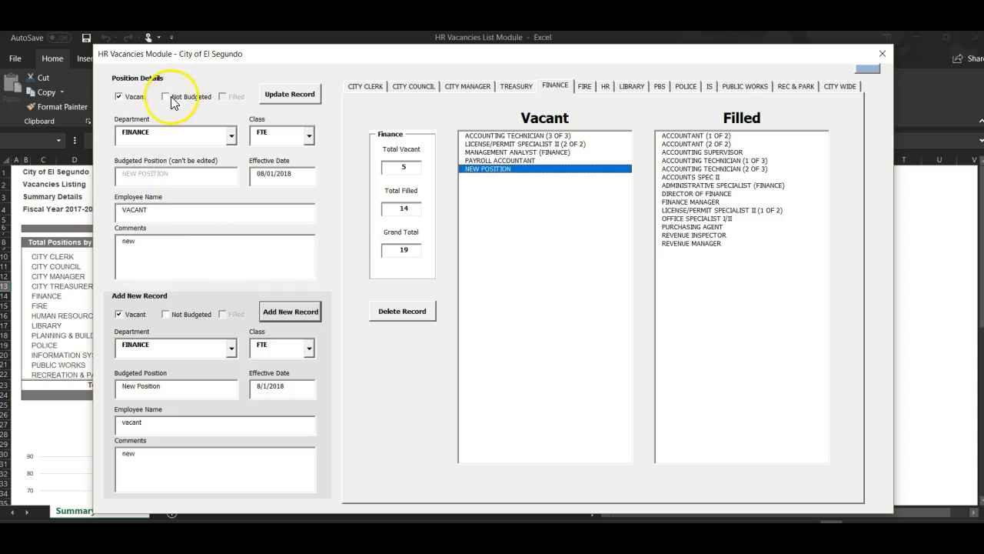
left_click(486, 137)
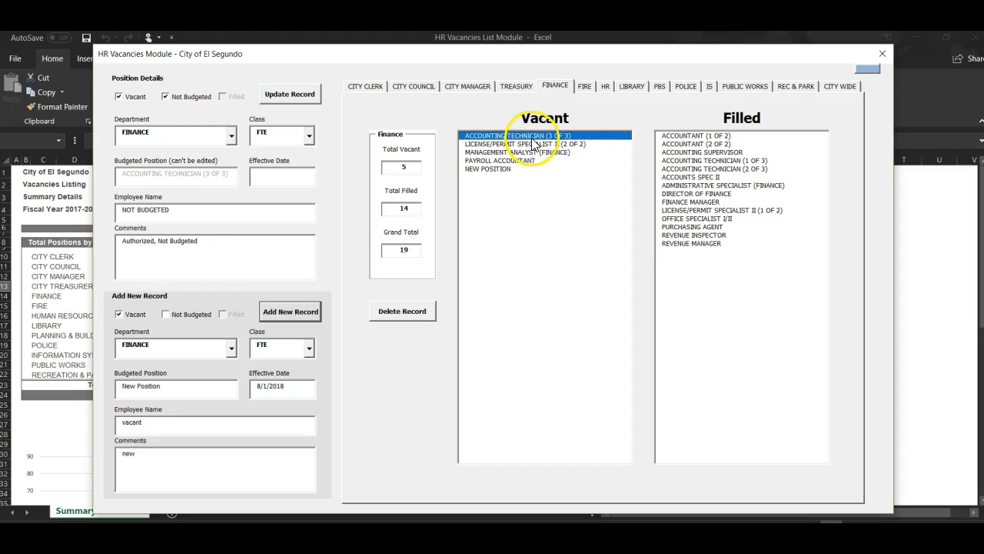
left_click(499, 169)
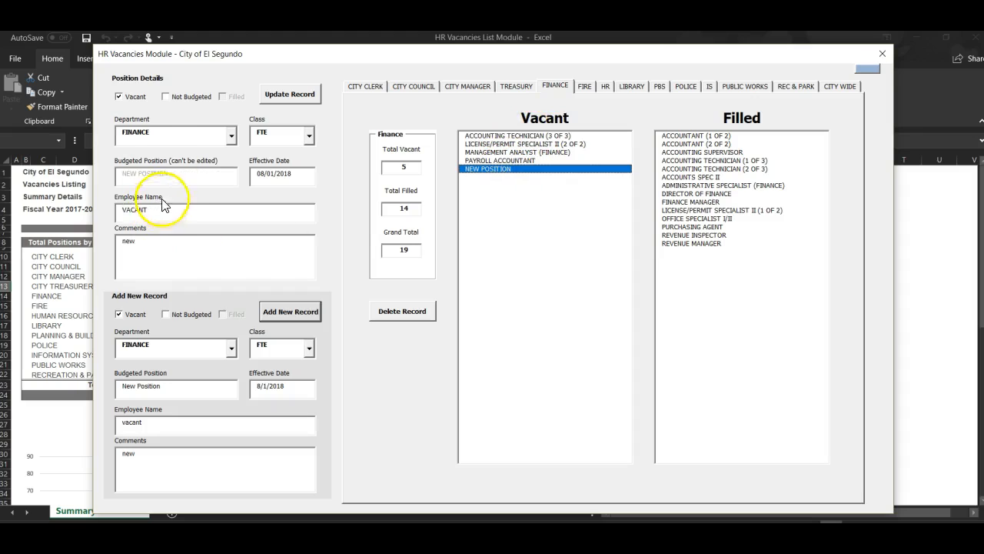
left_click(165, 96)
left_click_drag(158, 211, 74, 194)
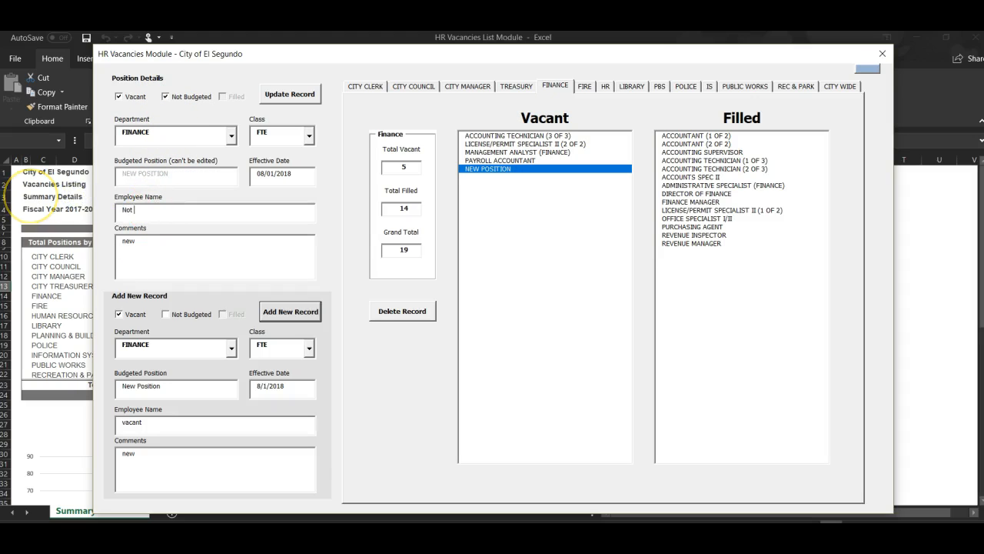
left_click(226, 205)
left_click(283, 94)
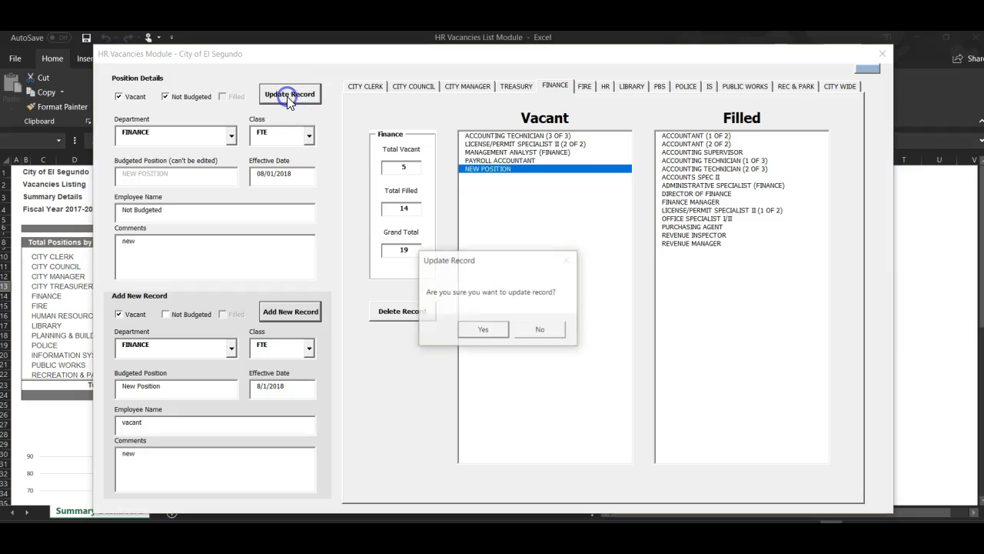
left_click(477, 332)
Change the New Position record to Filled with employee name New EE, comment filled and effective date 9/1/2018, and update it.
left_click(492, 168)
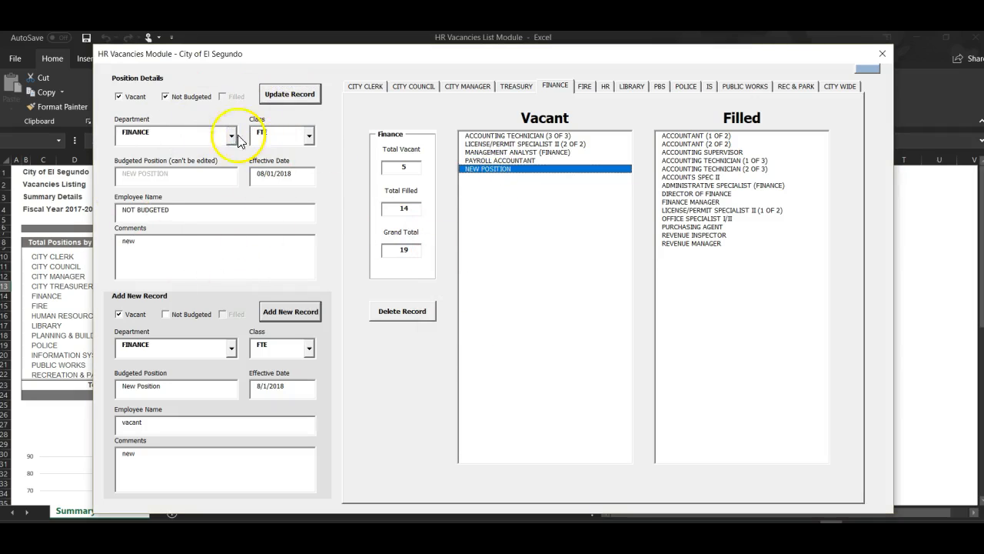
left_click(165, 96)
left_click(118, 96)
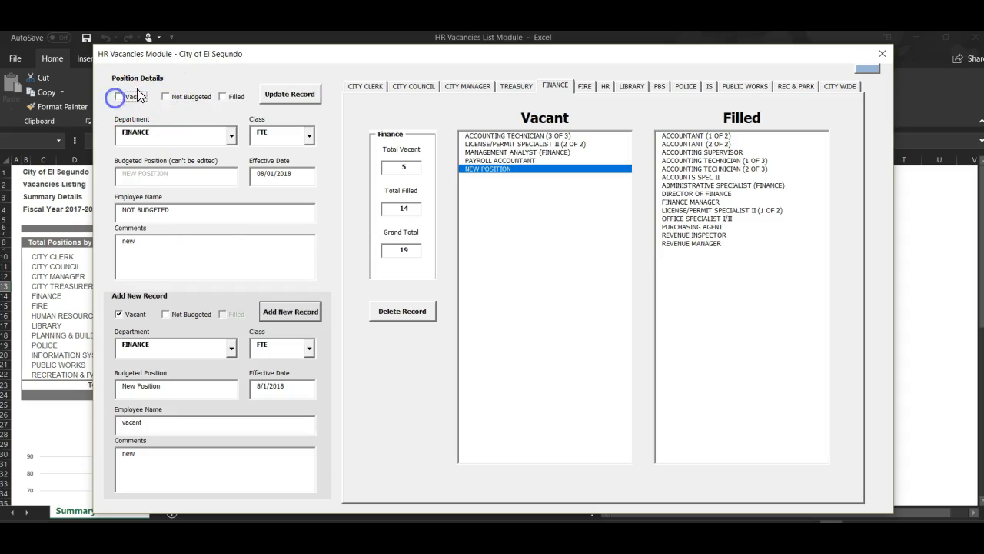
left_click(222, 96)
left_click(190, 216)
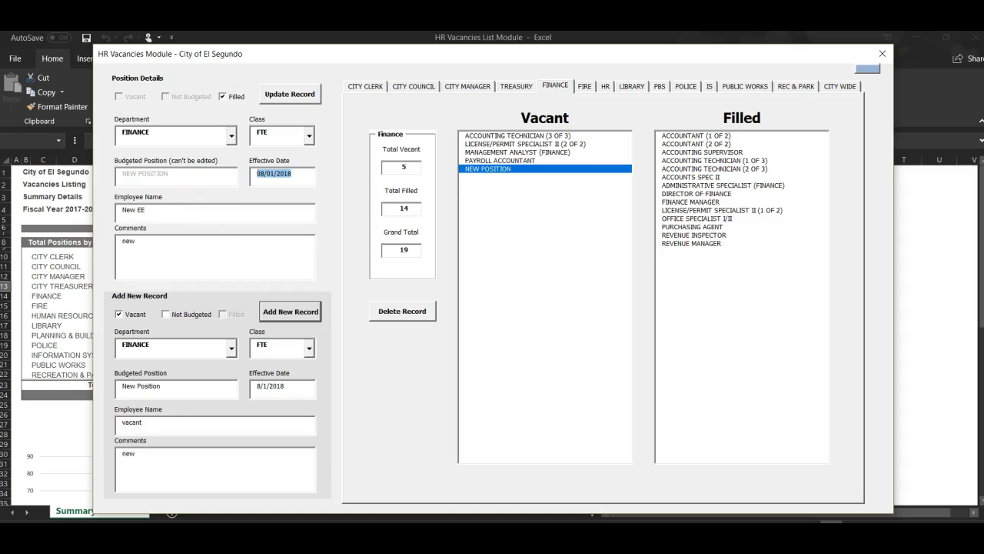
double_click(128, 240)
type("filled")
left_click(283, 173)
left_click(289, 94)
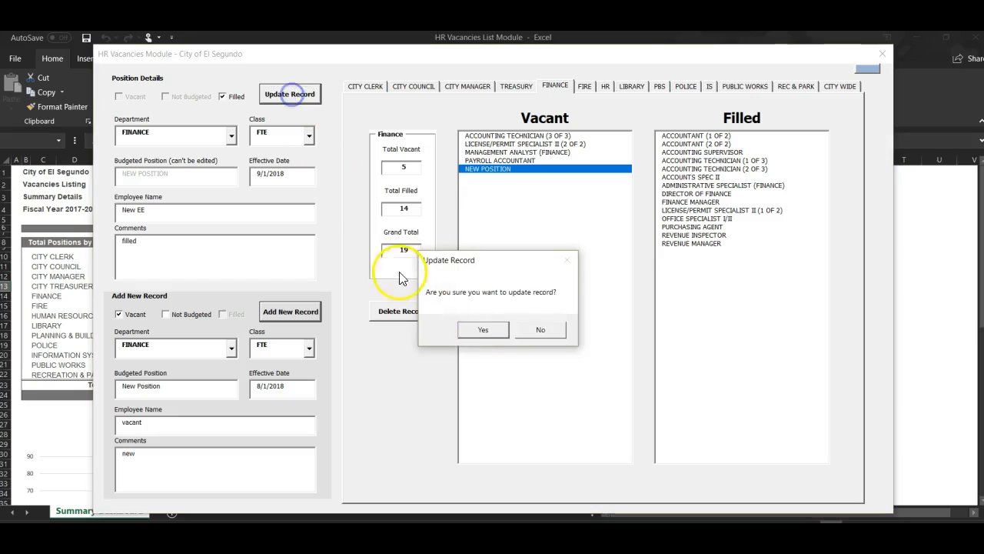
left_click(485, 330)
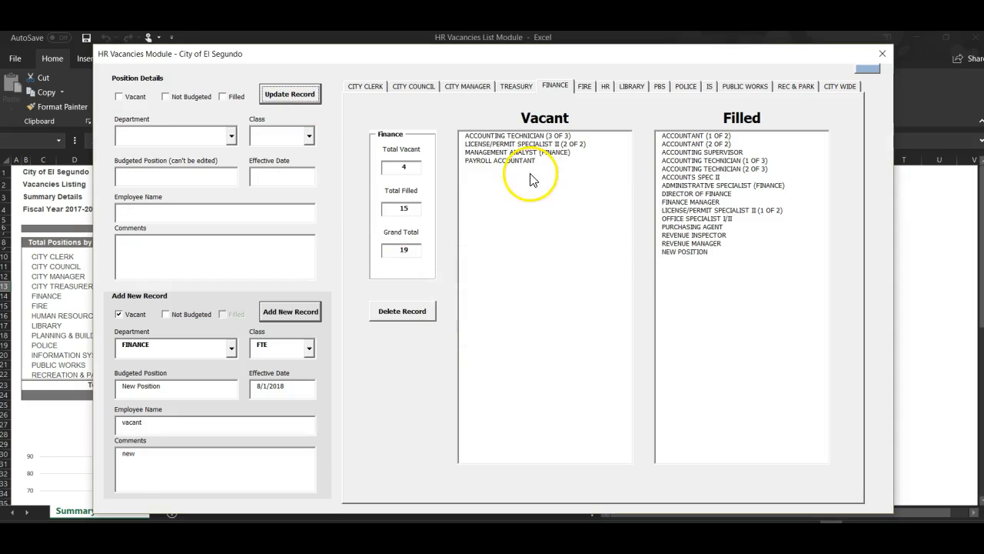
Delete the New Position record from Finance's filled positions.
left_click(688, 253)
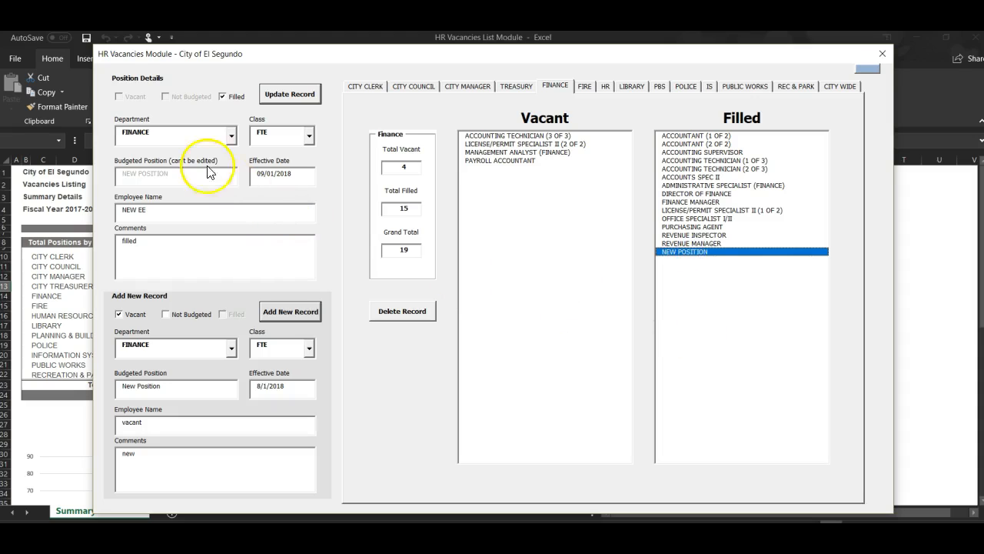
left_click(384, 317)
left_click(523, 329)
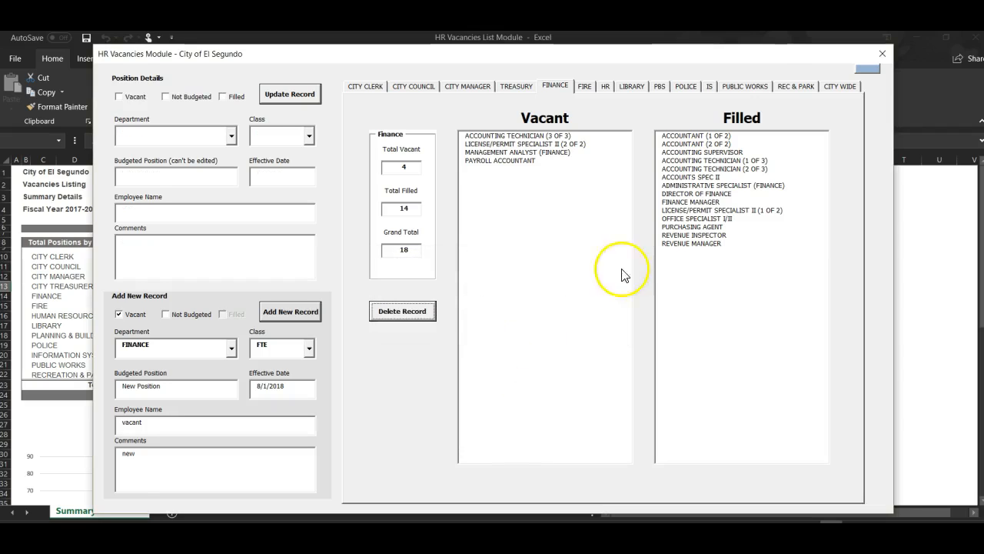
Close the vacancies form and the HR Vacancies List Module workbook, returning to the Demo Ready Files folder.
left_click(882, 54)
left_click(790, 254)
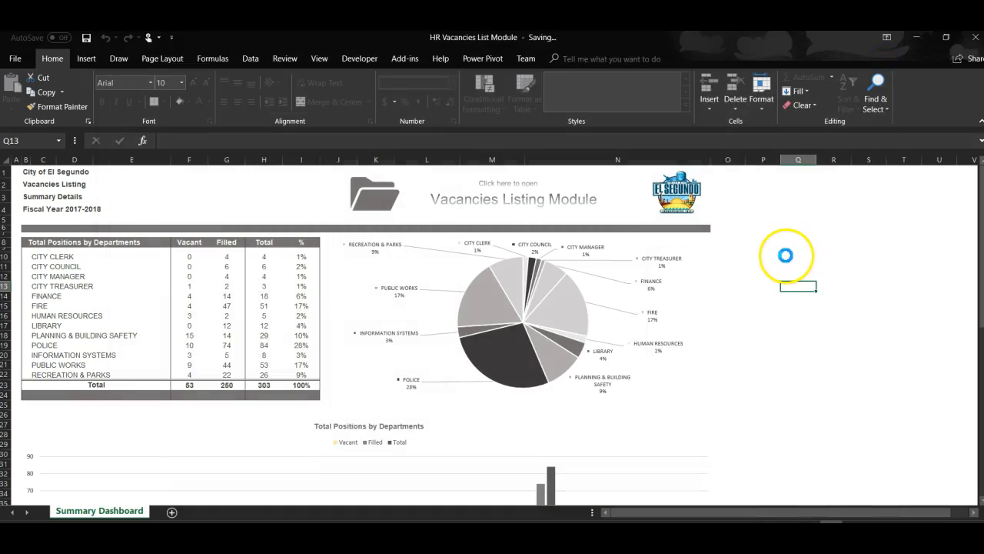
left_click(969, 44)
left_click(225, 258)
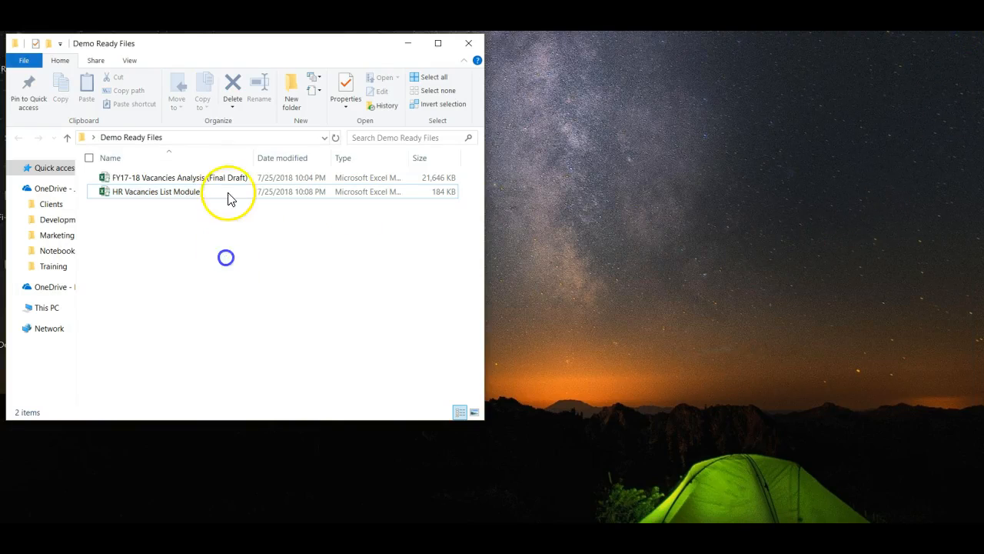
Open the FY17-18 Vacancies Analysis (Final Draft) workbook and show the Assumptions Modeler from its summary report.
left_click(227, 180)
double_click(226, 183)
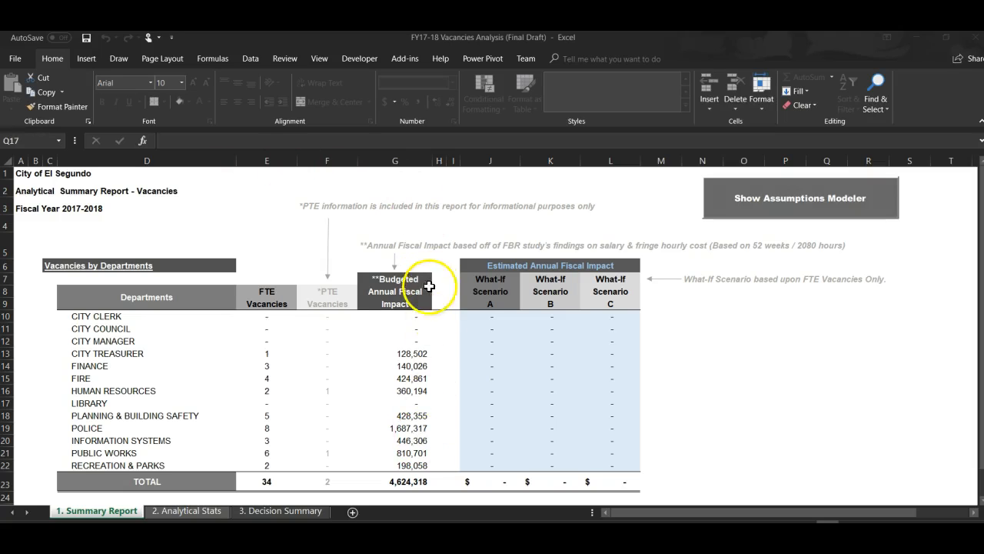
scroll(409, 455, "down", 2)
scroll(409, 455, "up", 2)
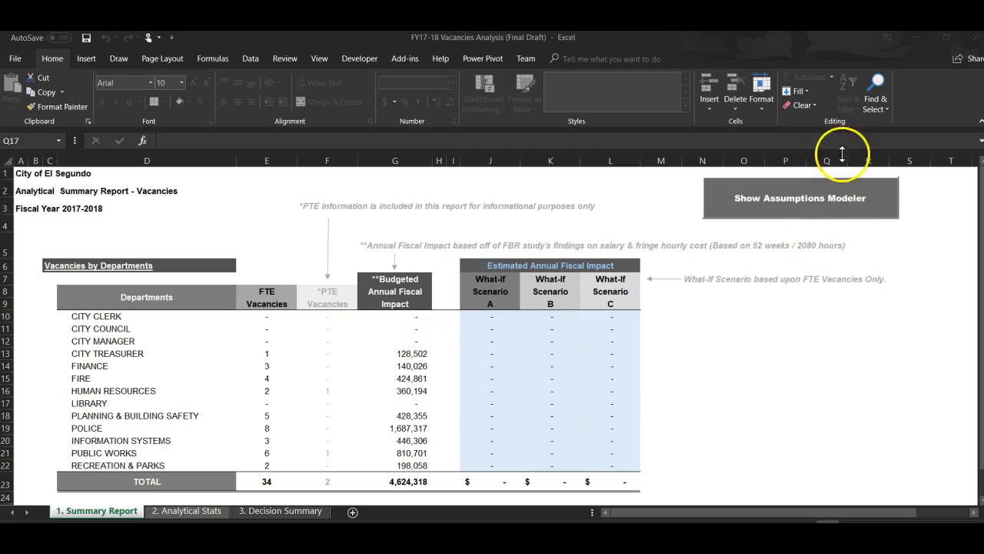
left_click(831, 194)
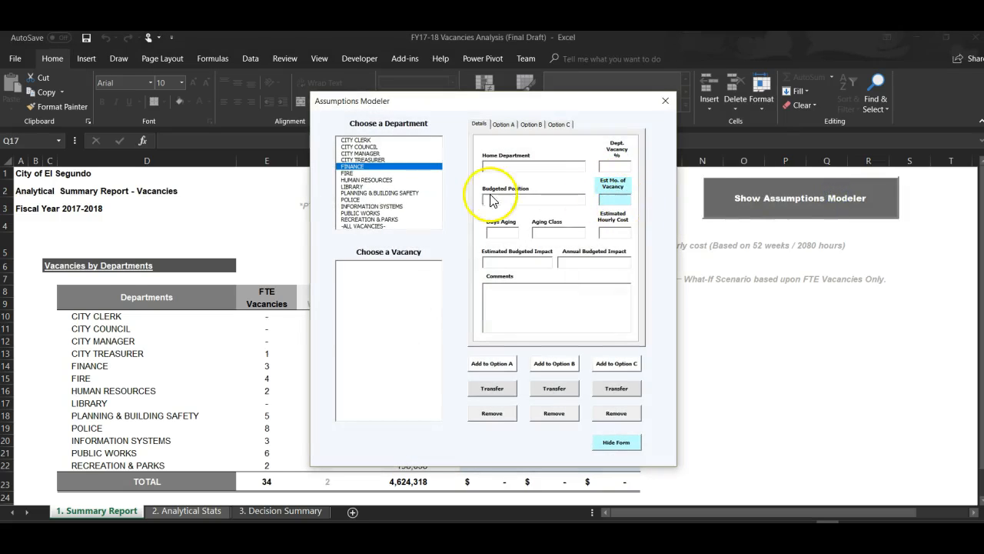
List Finance's vacancies in the Assumptions Modeler, and close the modeler and the workbook without saving.
left_click(354, 159)
left_click(355, 166)
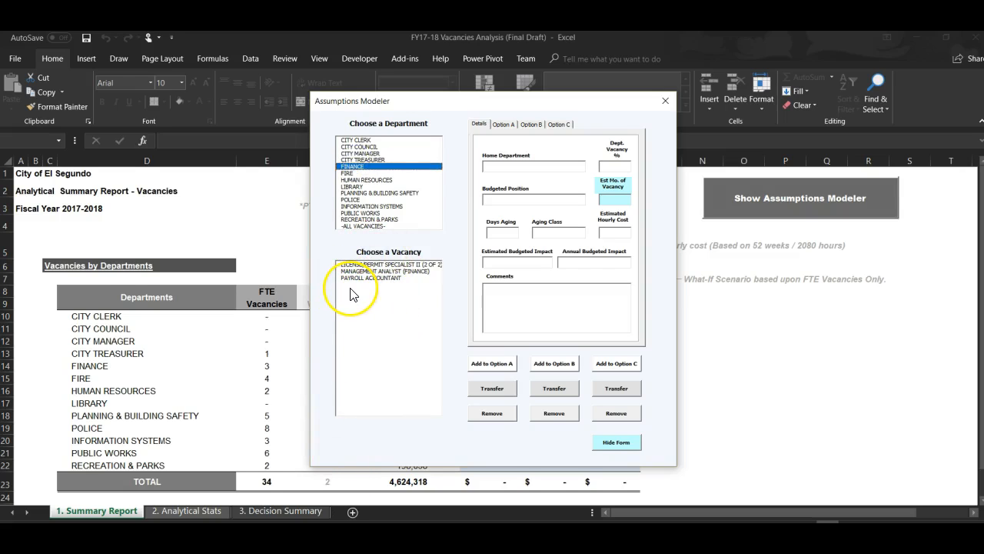
left_click(660, 104)
left_click(976, 38)
left_click(493, 302)
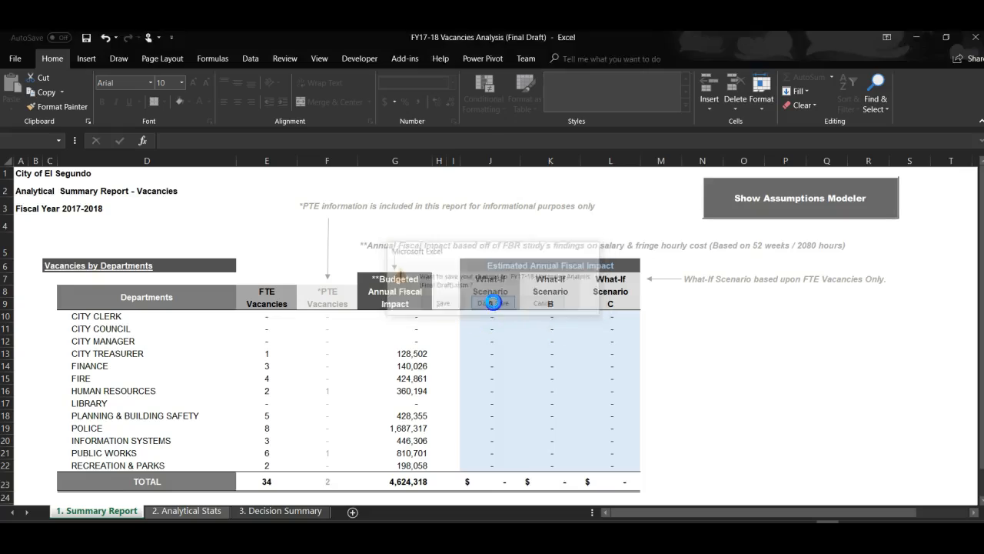
Open the HR Vacancies List Module's vacancies form and start a new Vacant record for FINANCE, class FTE, budgeted position New Pos.
double_click(223, 193)
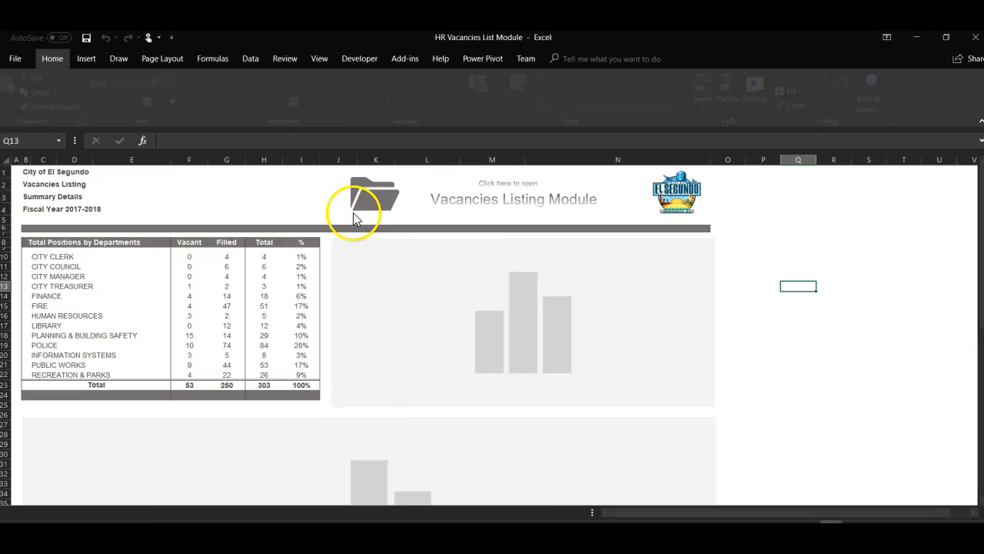
left_click(354, 219)
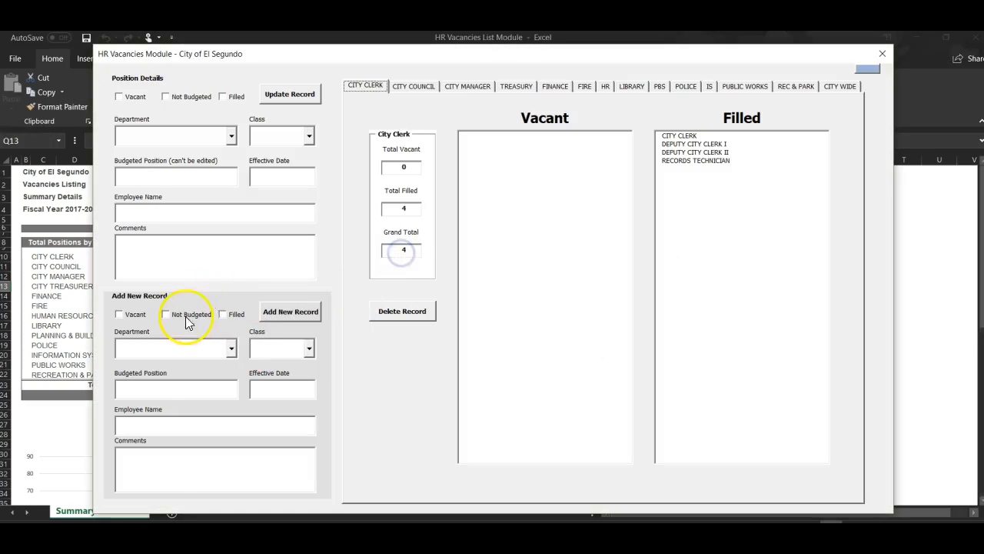
left_click(119, 314)
left_click(144, 346)
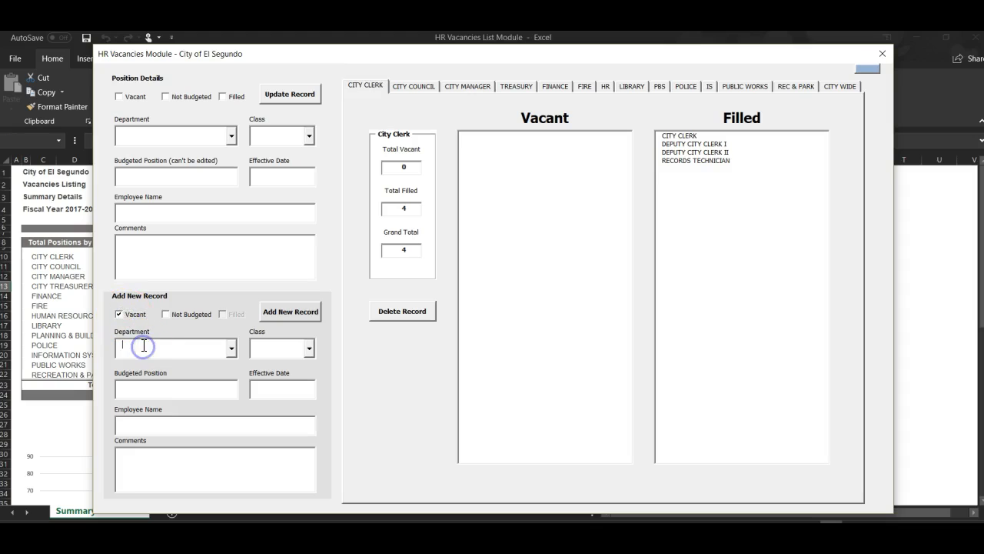
type("FINANCE")
left_click(295, 350)
type("F")
left_click(173, 389)
type("New Pos")
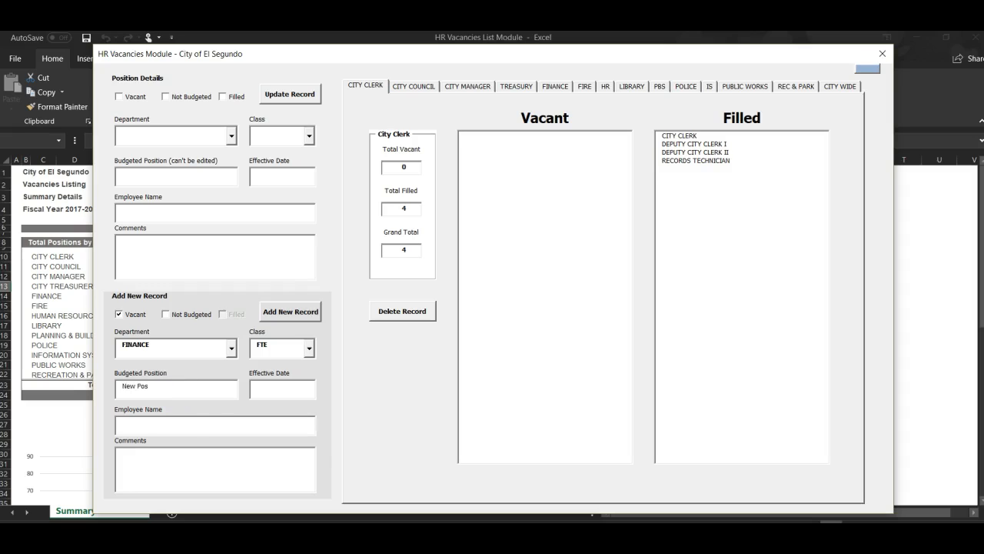
Give the new record effective date 10/1/2017, employee name vacant and comment new, and add it to the list.
left_click(264, 386)
type("10/1/2017")
left_click(252, 425)
left_click(235, 462)
type("new")
left_click(284, 311)
left_click(471, 333)
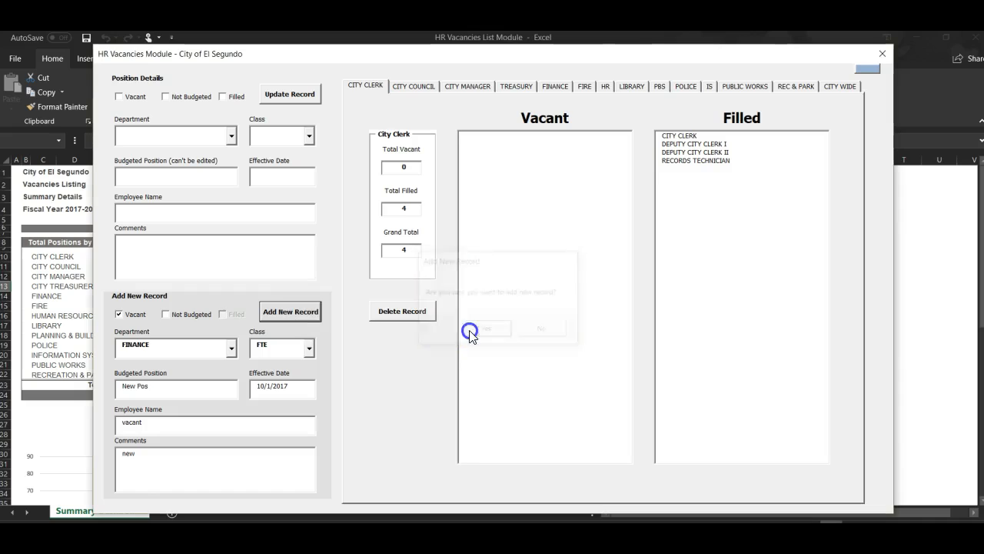
Check the New Pos record among Finance's vacant positions, and close the form and the workbook.
left_click(557, 87)
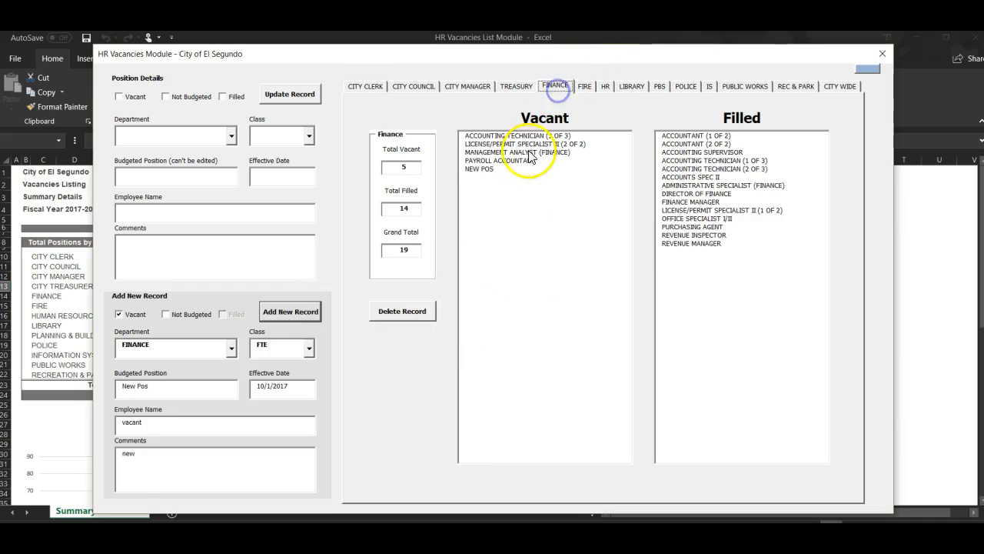
left_click(484, 168)
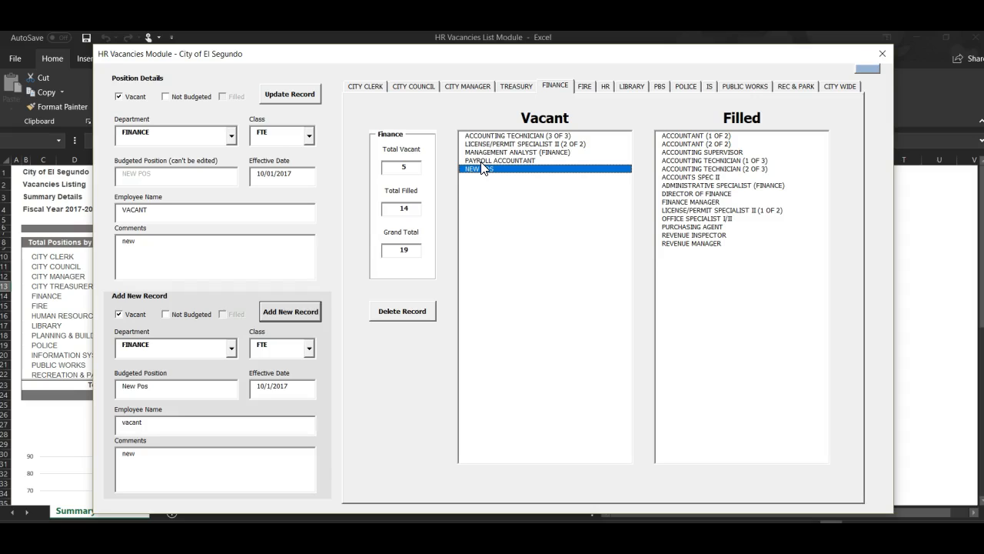
left_click(882, 53)
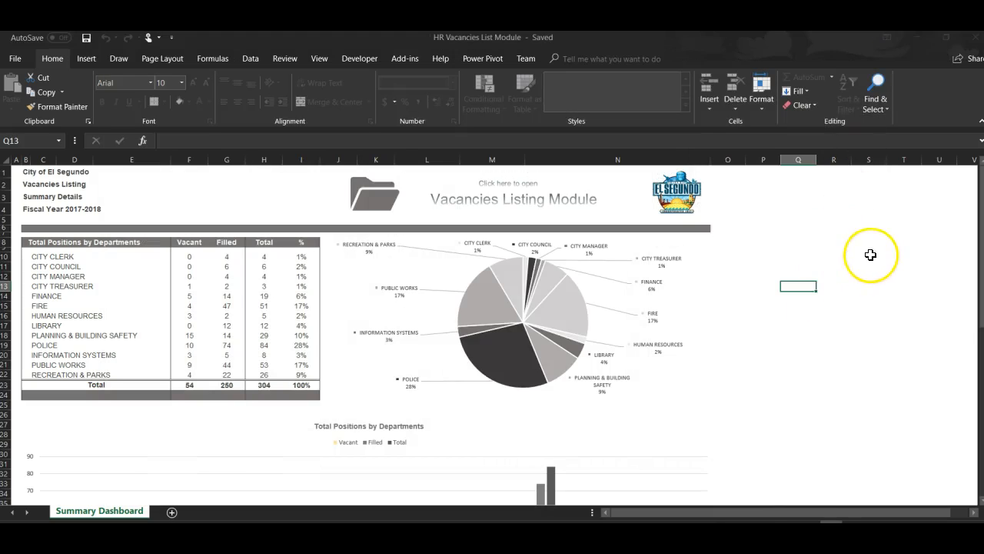
left_click(970, 37)
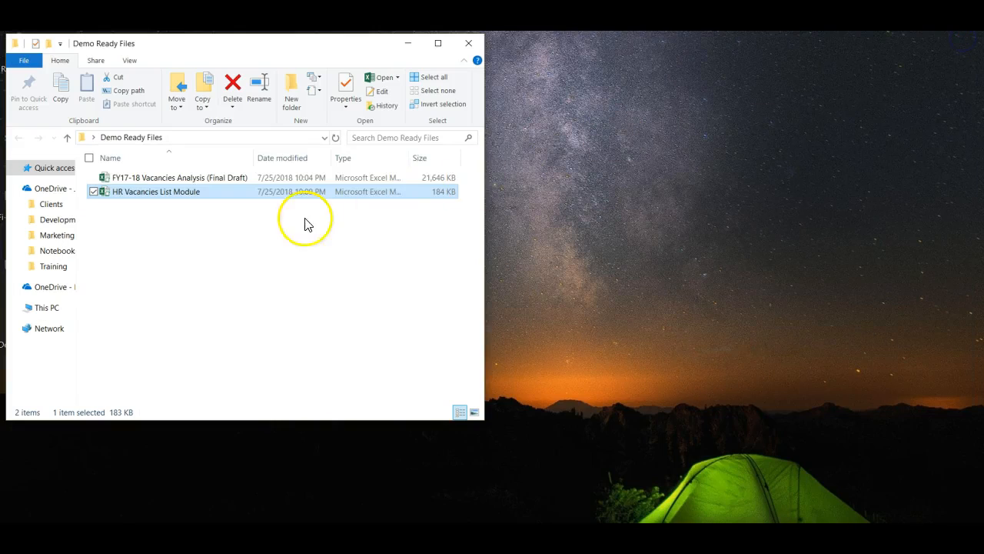
Open the FY17-18 Vacancies Analysis (Final Draft) workbook, list Fire's vacancies in the Assumptions Modeler, and close the modeler.
double_click(211, 177)
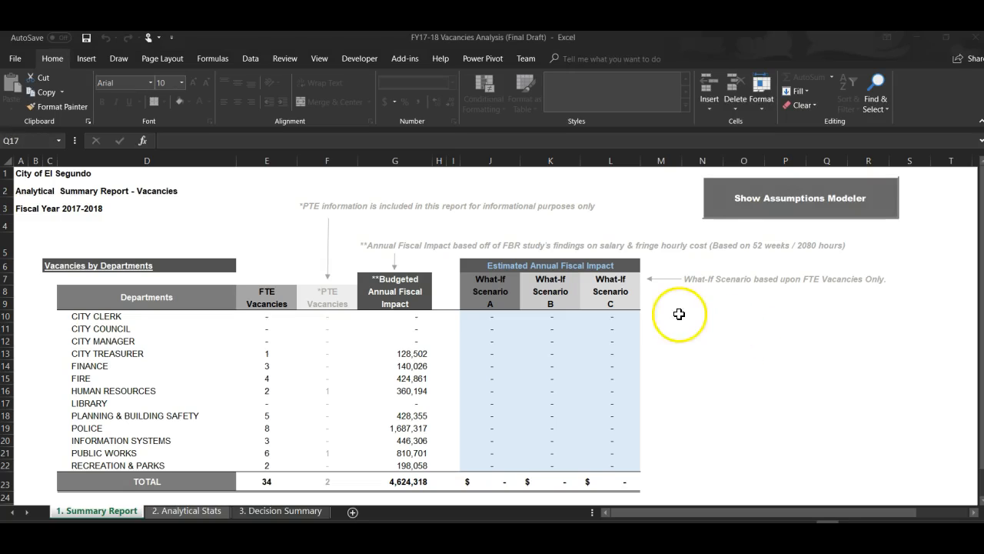
left_click(747, 205)
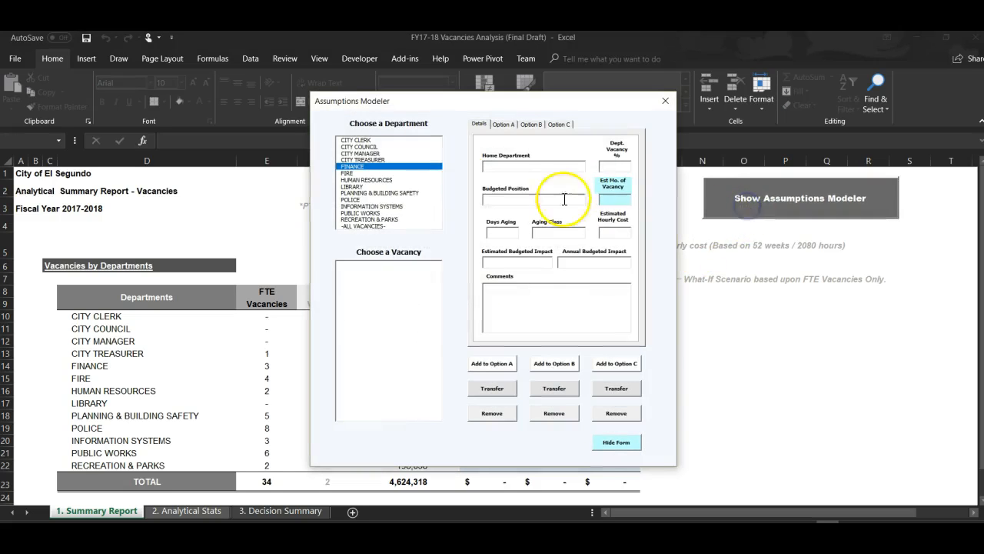
left_click(358, 170)
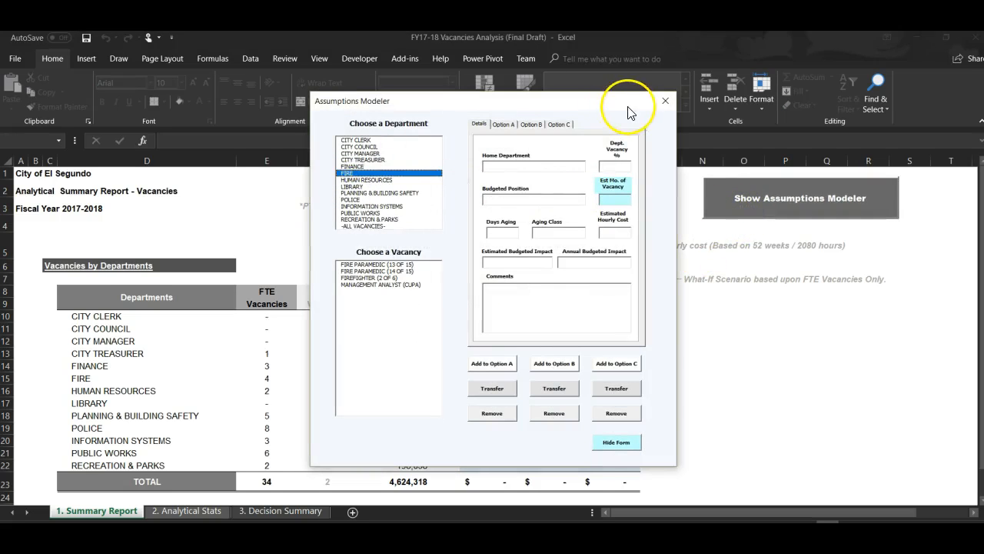
left_click(665, 100)
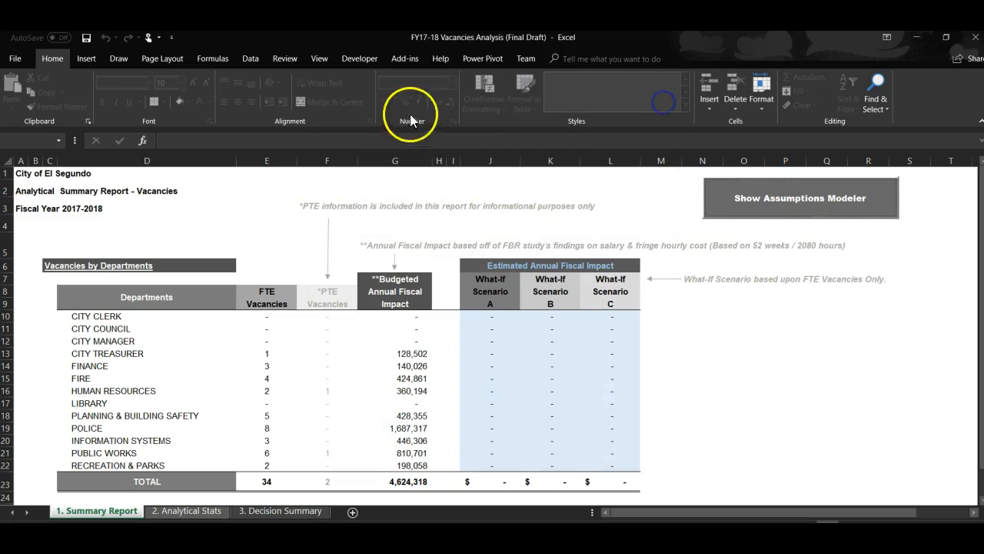
Refresh all data connections in the Vacancies Analysis workbook, acknowledging the update notices.
left_click(251, 58)
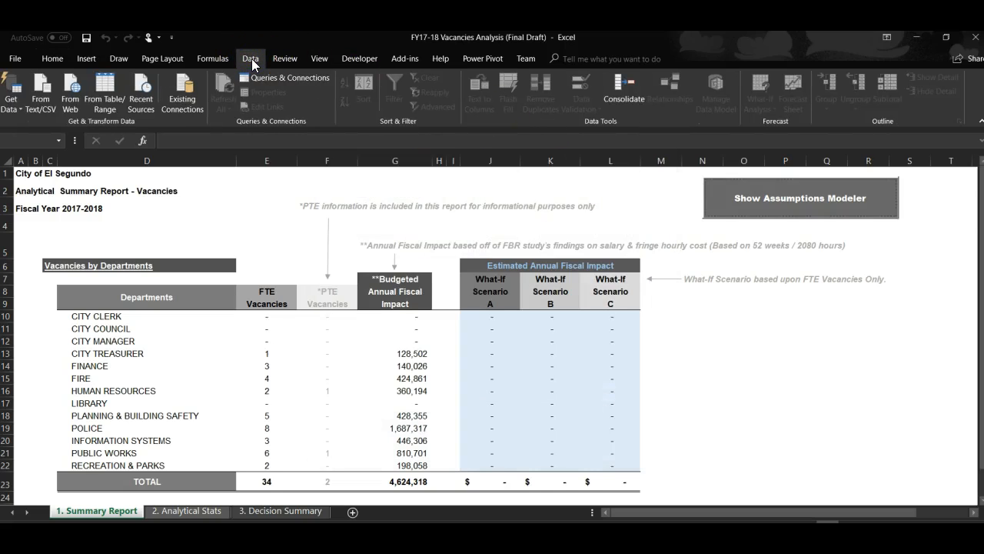
left_click(233, 238)
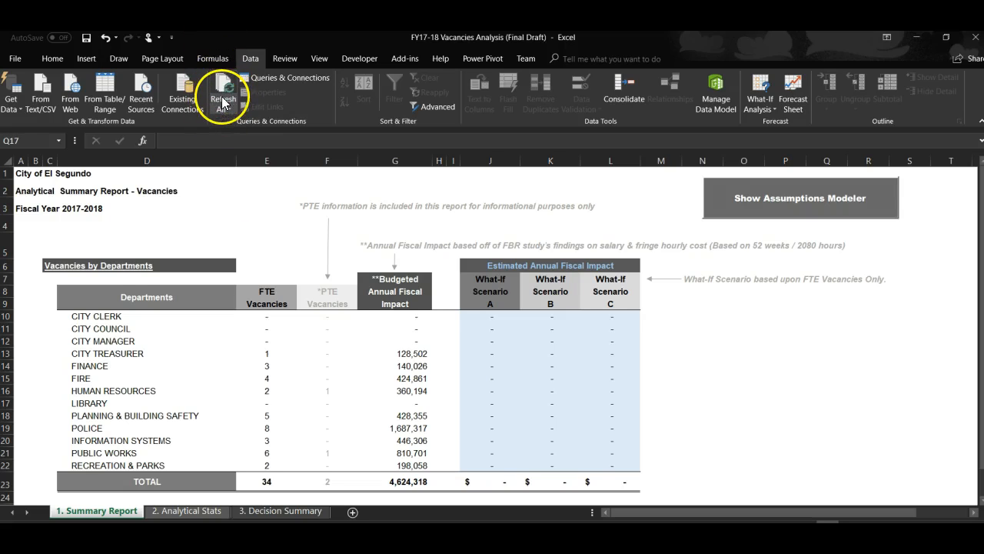
left_click(225, 84)
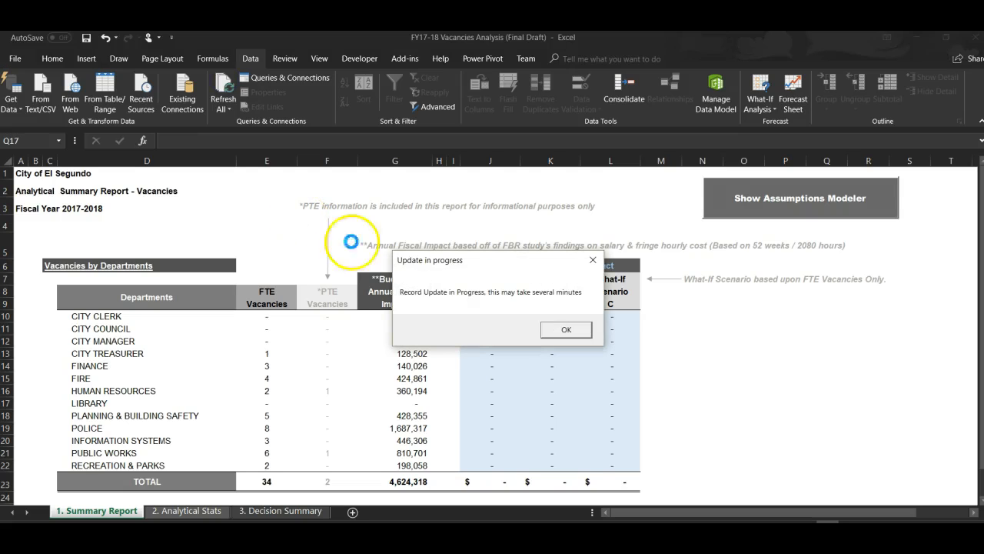
left_click(564, 330)
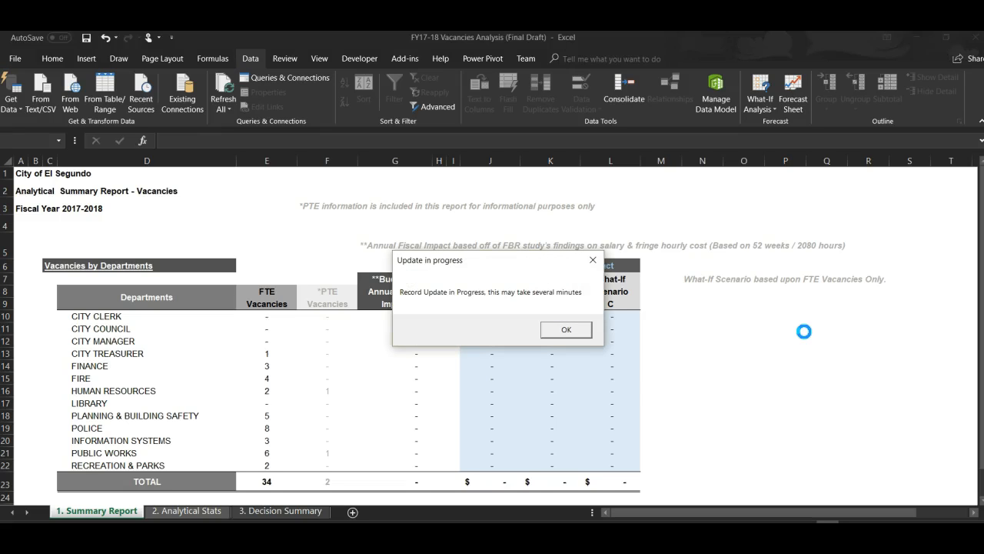
left_click(564, 328)
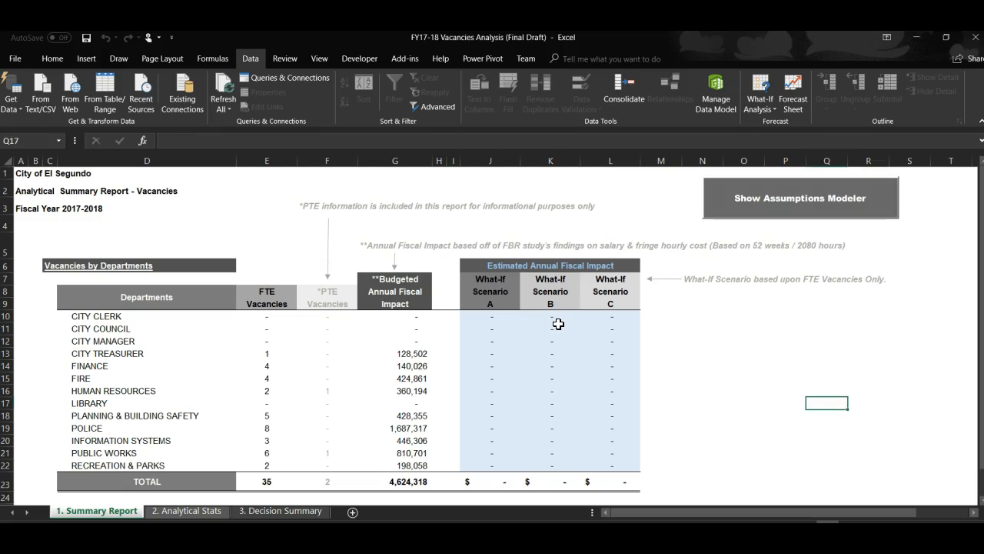
Show the Assumptions Modeler and load the details of Finance's New Pos vacancy.
left_click(785, 201)
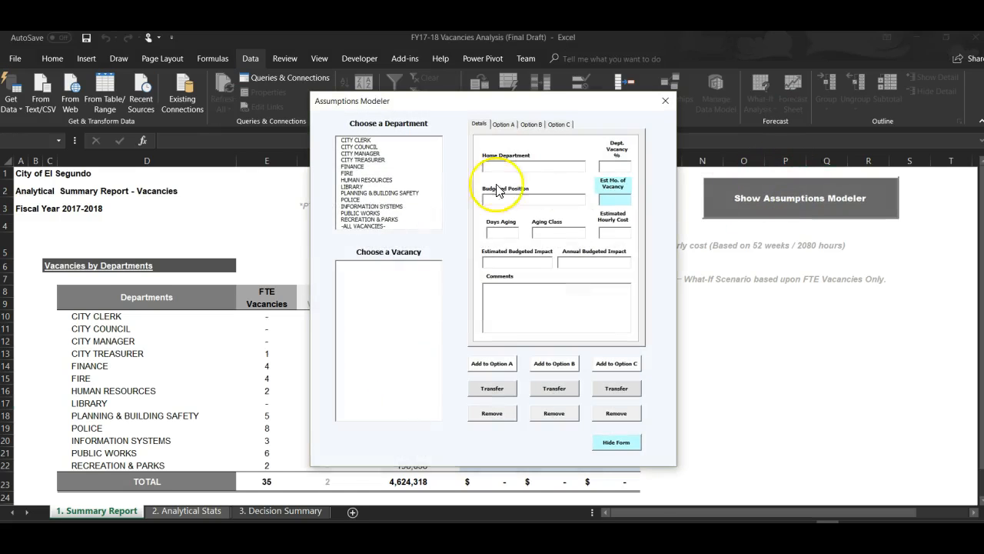
left_click(360, 161)
left_click(359, 166)
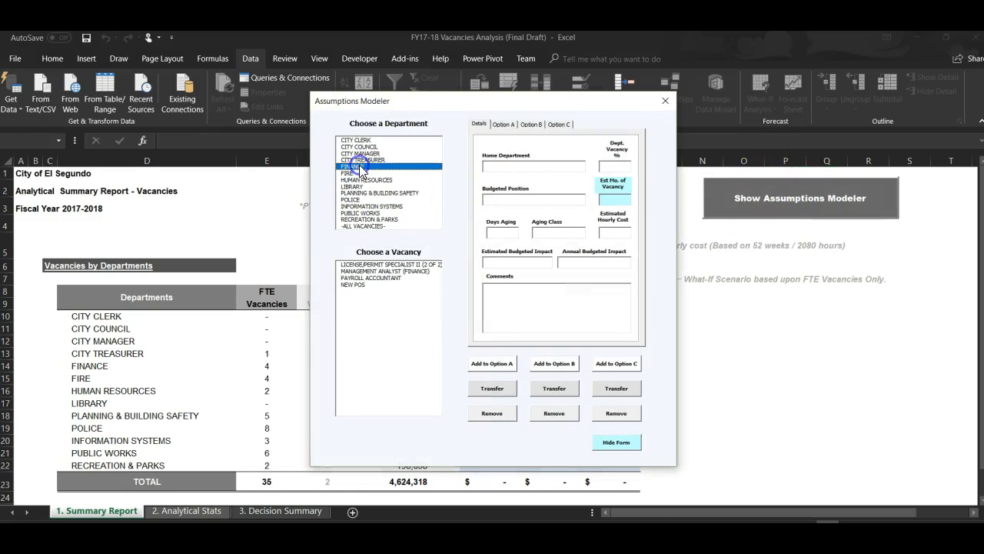
left_click(354, 285)
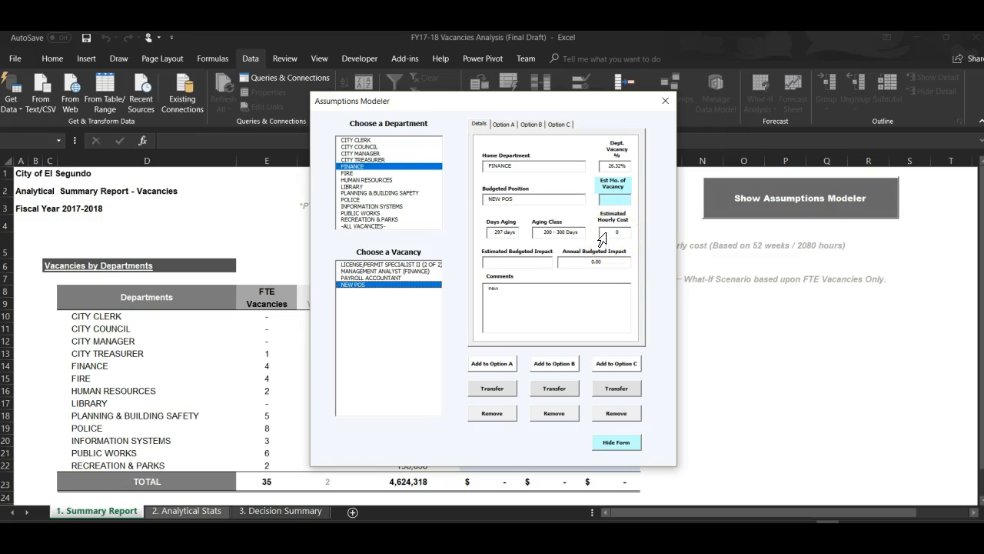
left_click(400, 278)
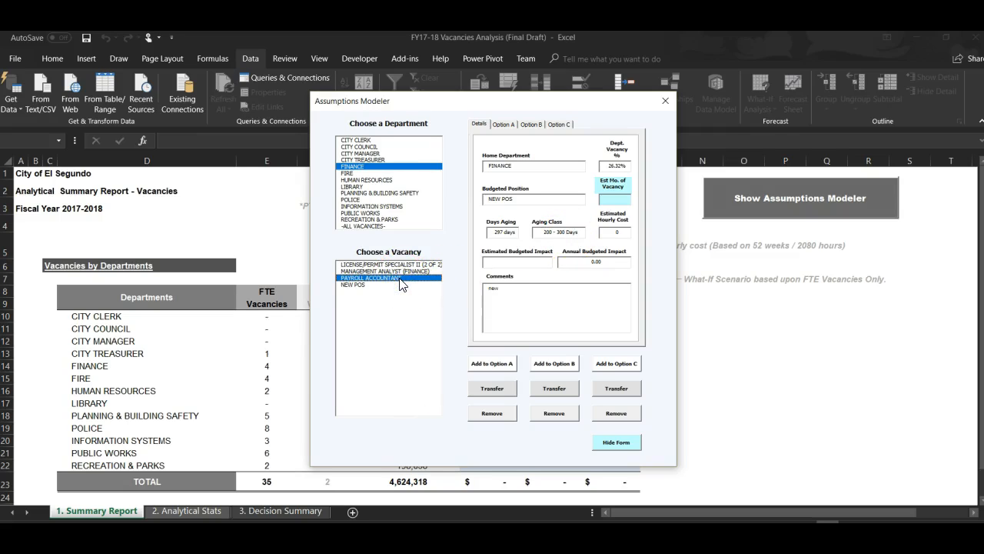
left_click(389, 285)
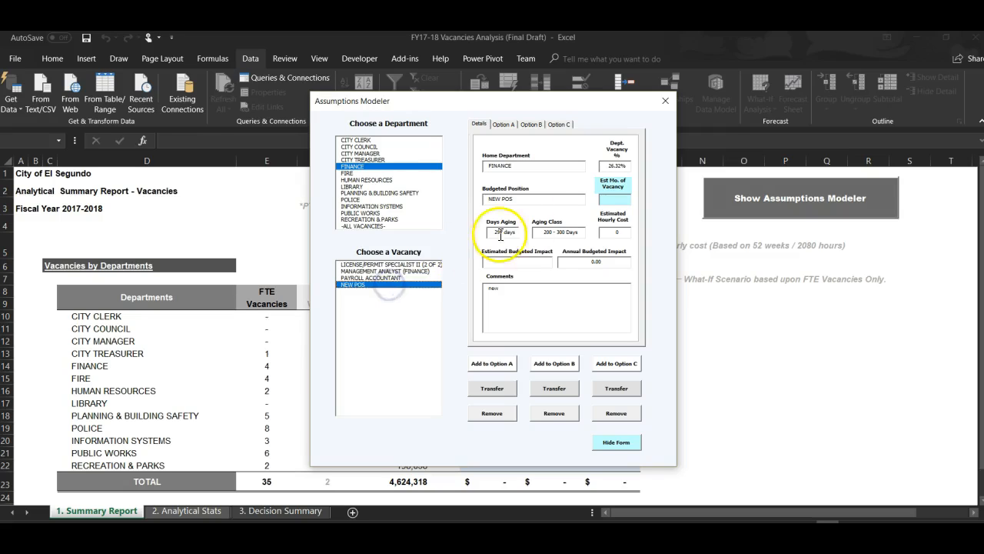
Set New Pos's estimated hourly cost to 70 and its estimated months of vacancy to 5.
left_click(612, 235)
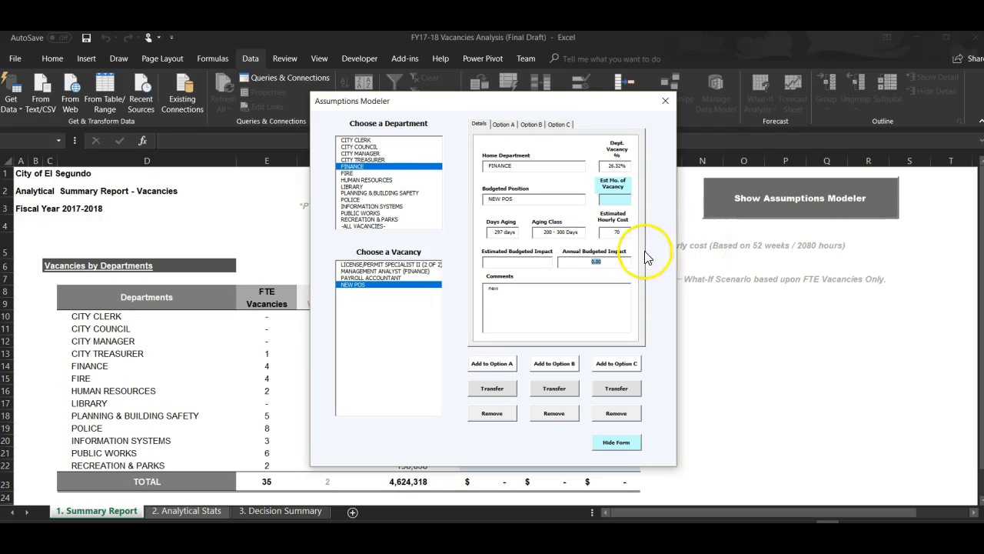
left_click(619, 263)
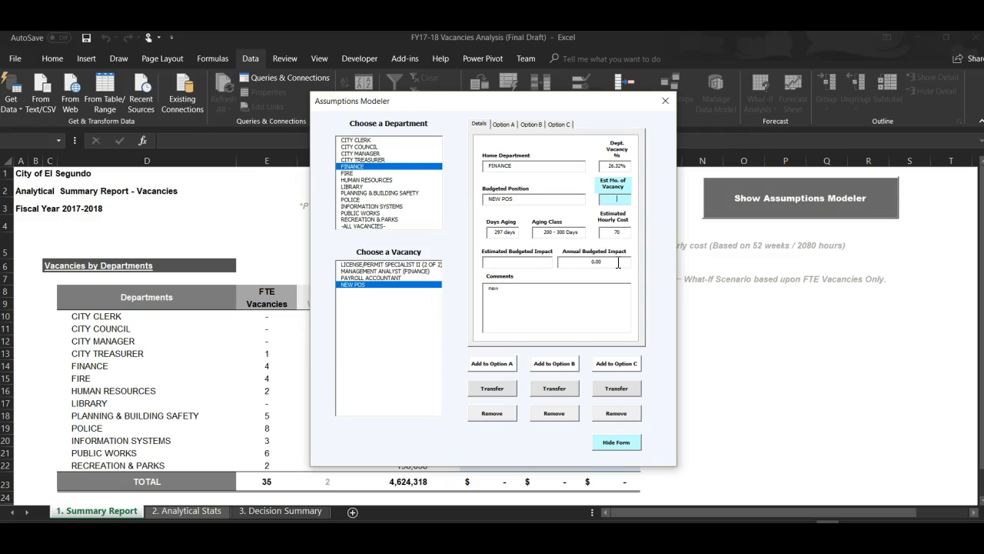
left_click(622, 230)
left_click(626, 235)
left_click(625, 200)
Look through the Option A, Option B and Option C lists in the modeler and return to the vacancy details.
left_click(504, 125)
left_click(530, 125)
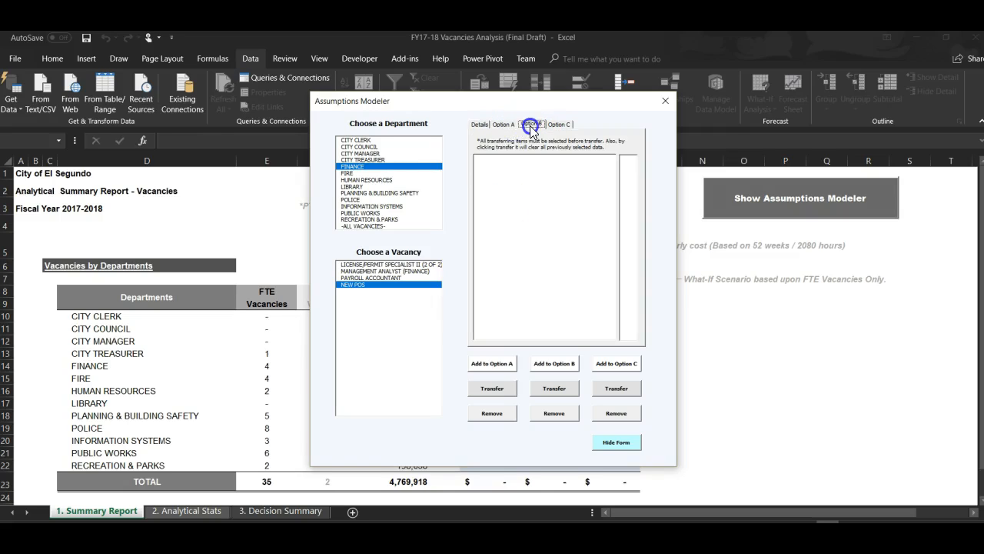
left_click(568, 124)
left_click(480, 124)
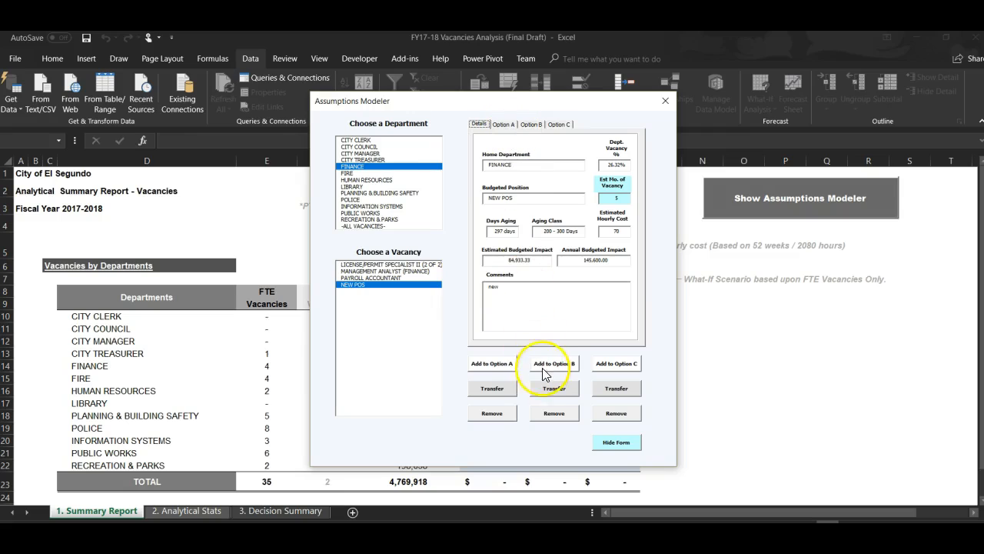
left_click(531, 124)
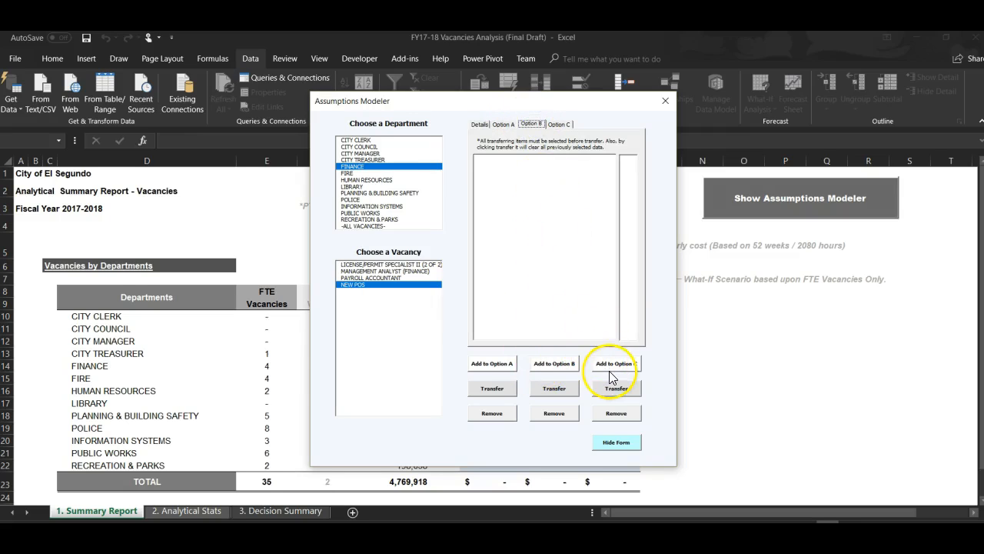
left_click(559, 124)
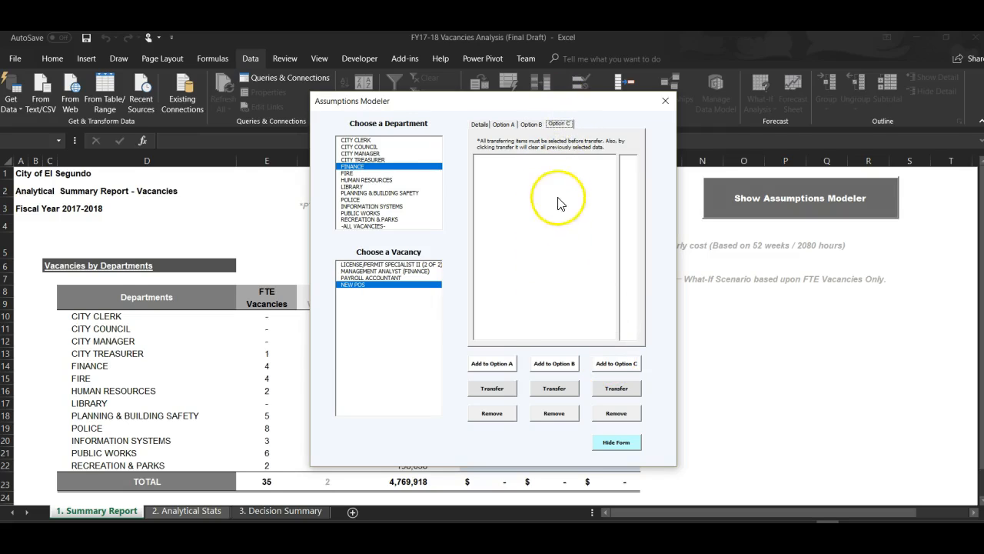
left_click(481, 125)
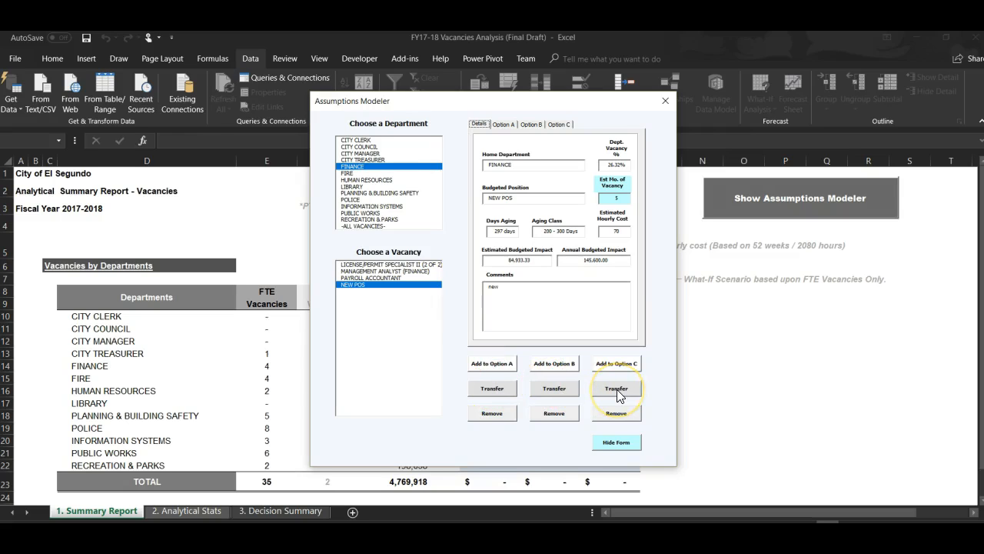
Add the New Pos vacancy to Option A and show the Option A list.
left_click(506, 366)
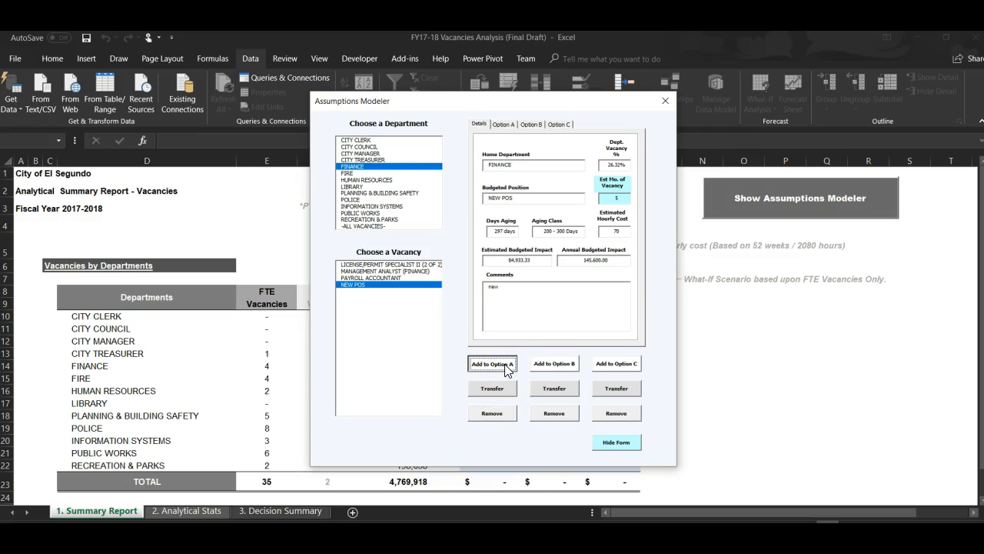
left_click(506, 366)
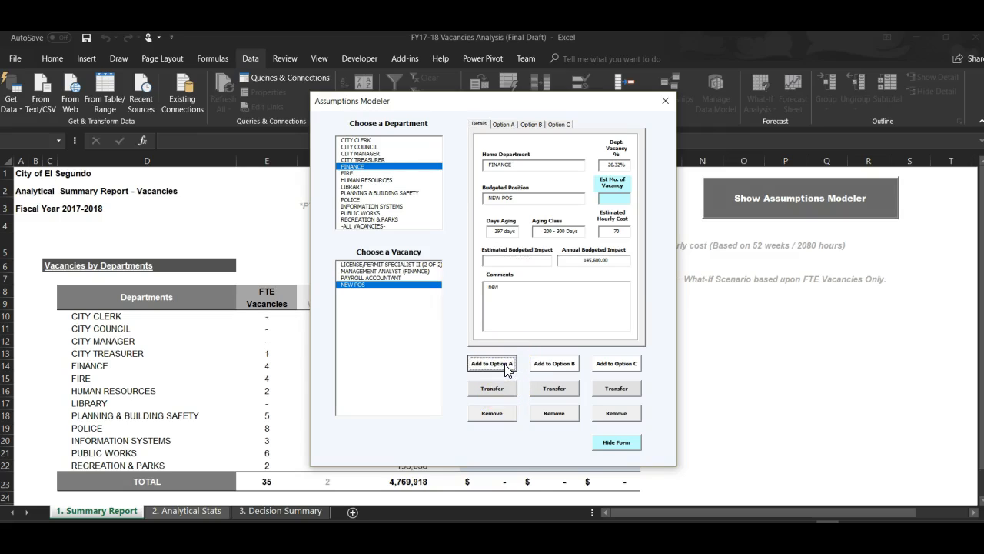
left_click(504, 125)
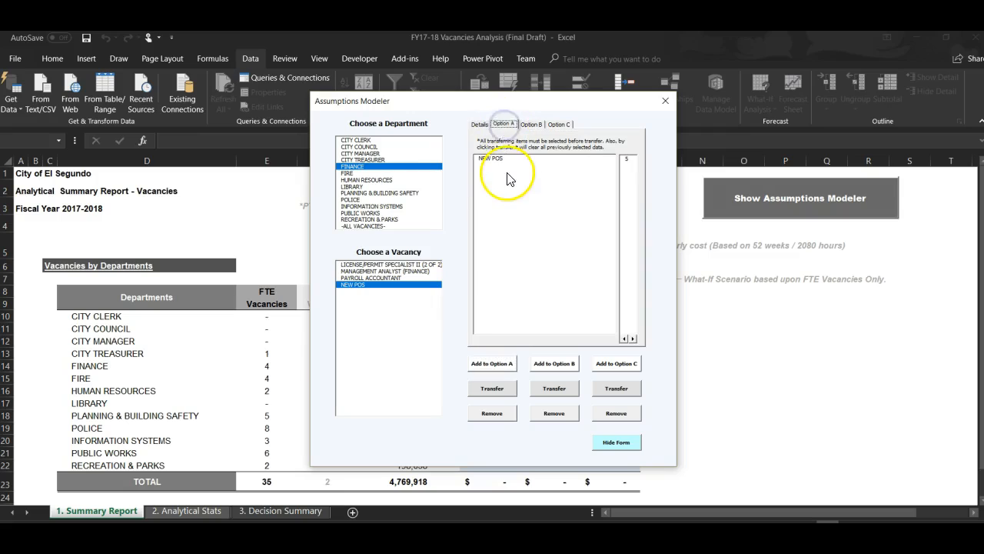
Add Police's Police Captain (1 of 2) vacancy to Option A with 5 estimated months of vacancy and show the Option A list.
left_click(484, 126)
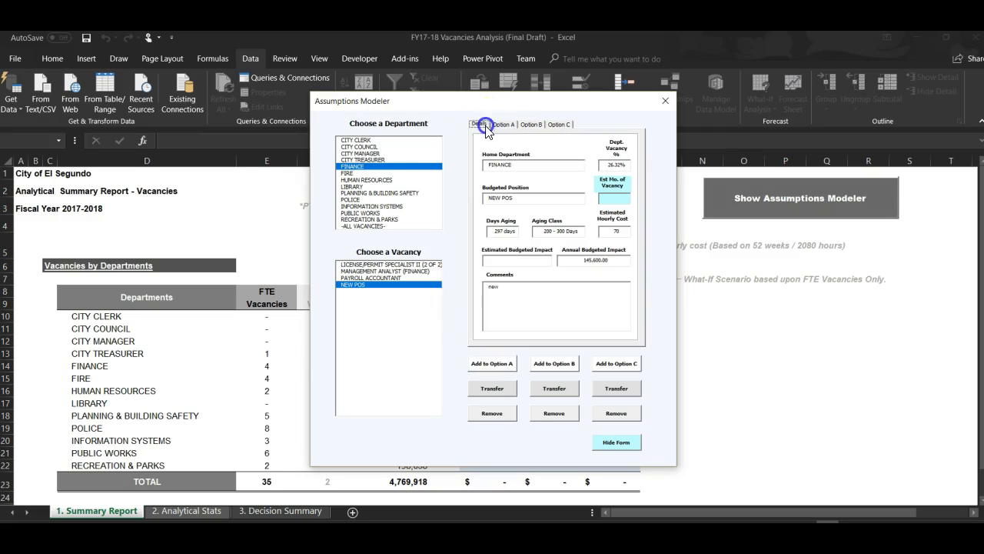
left_click(359, 179)
left_click(362, 206)
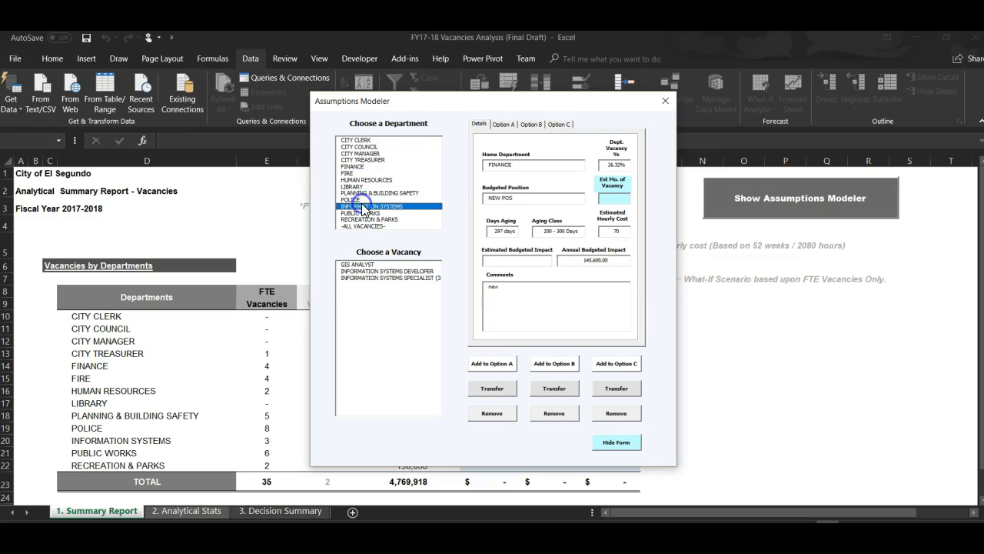
left_click(358, 199)
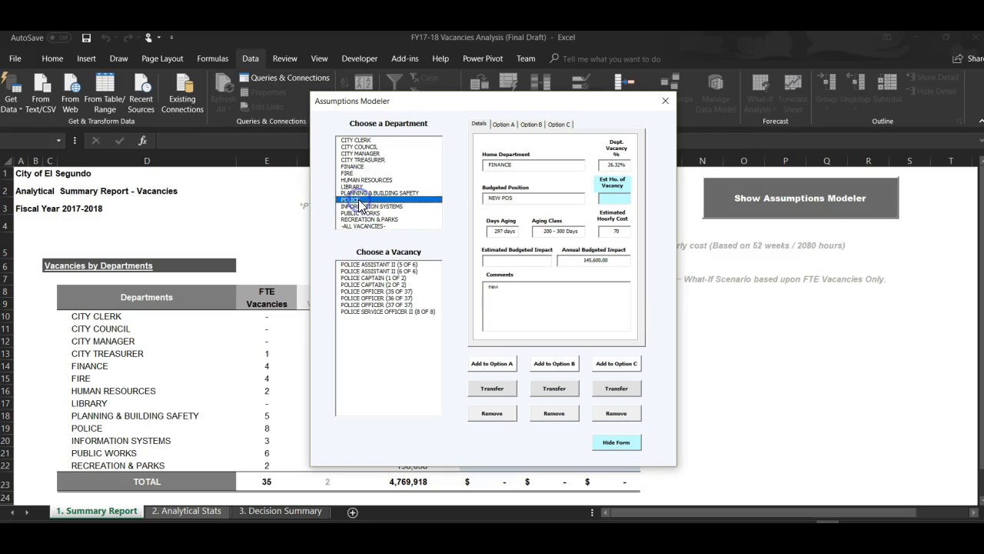
left_click(371, 278)
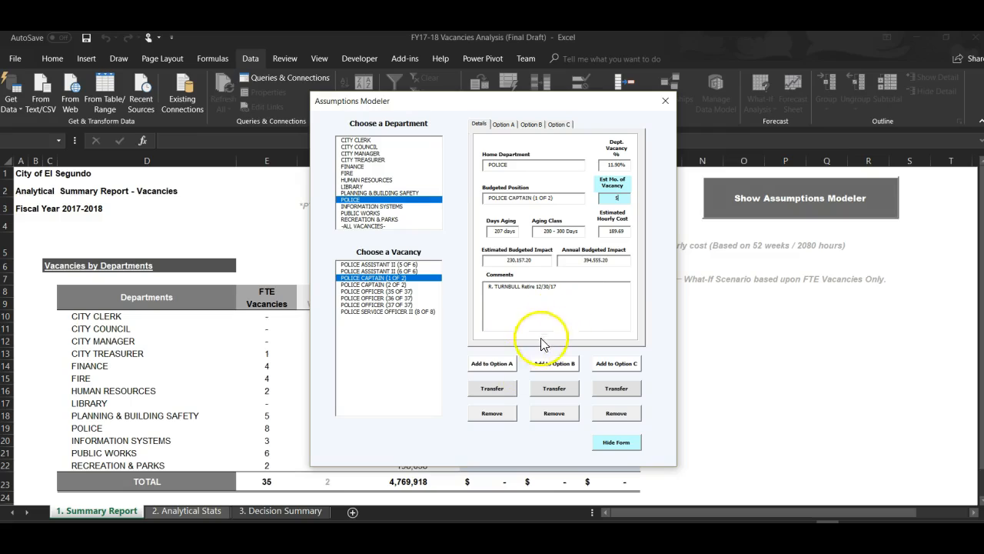
left_click(501, 366)
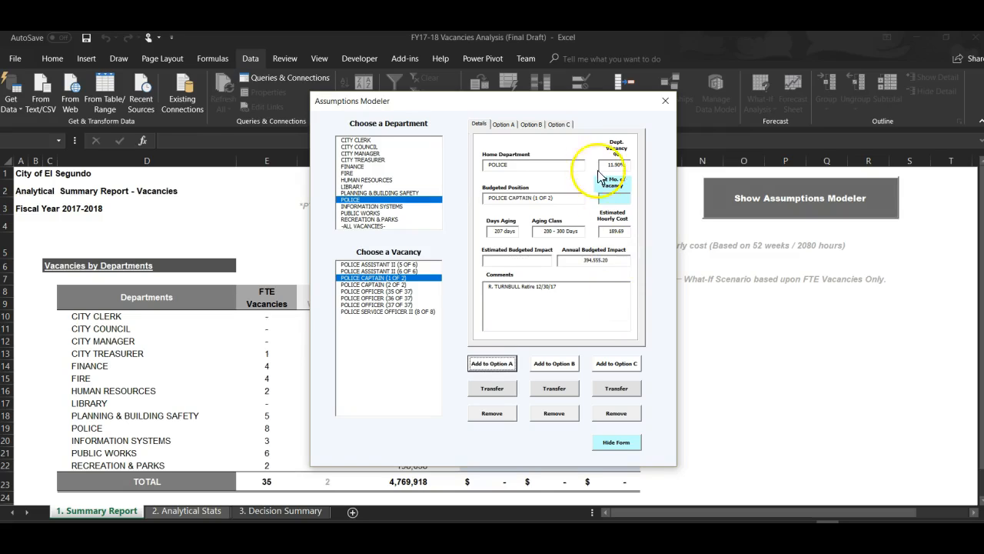
left_click(512, 125)
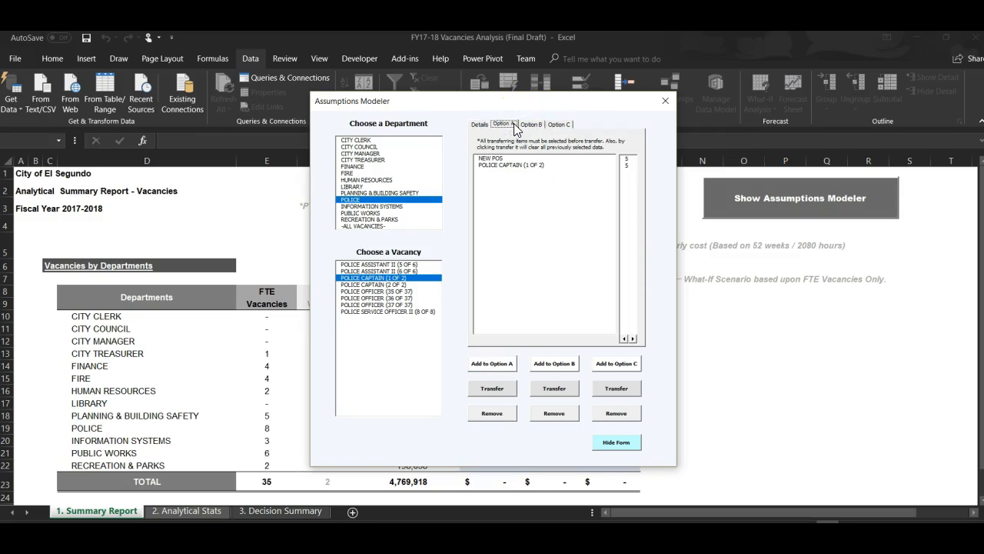
Browse the vacancies of Finance, City Manager and Public Works, selecting Management Analyst (Finance) and Street Maintwrker II (6 of 6).
left_click(479, 124)
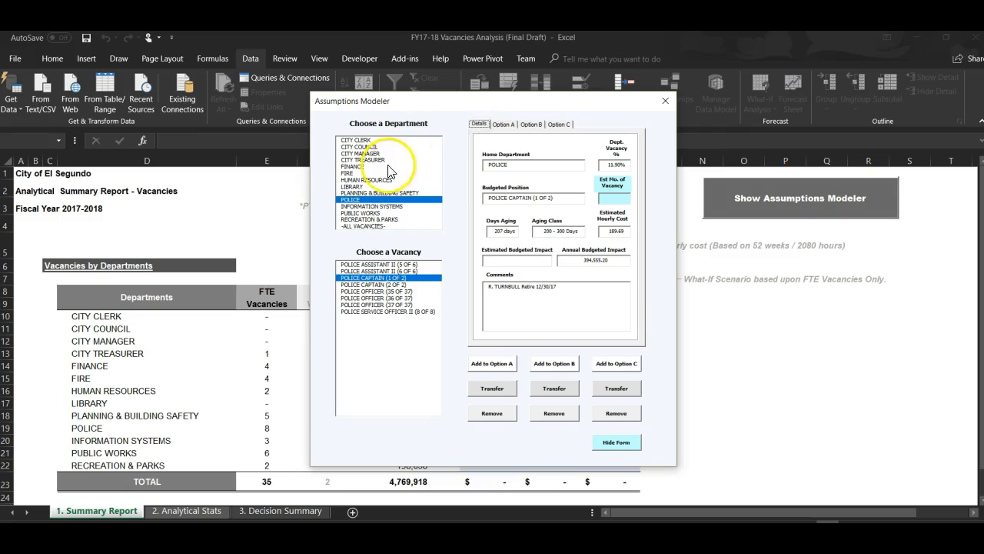
left_click(364, 167)
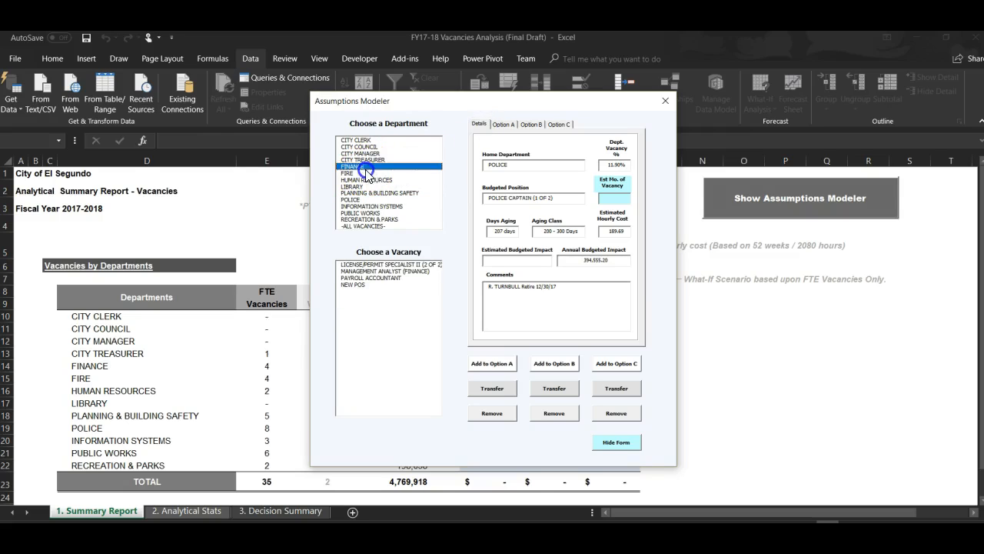
left_click(356, 272)
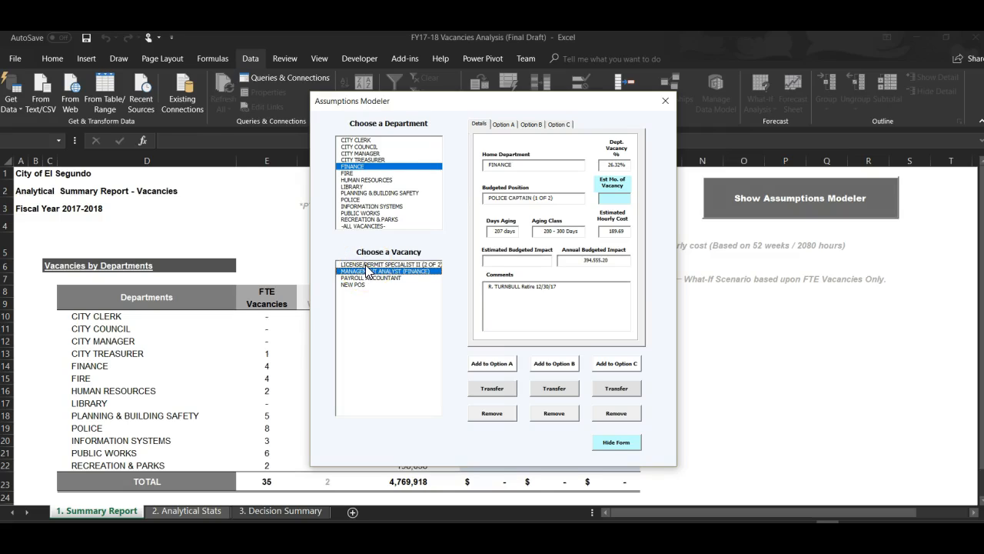
left_click(361, 154)
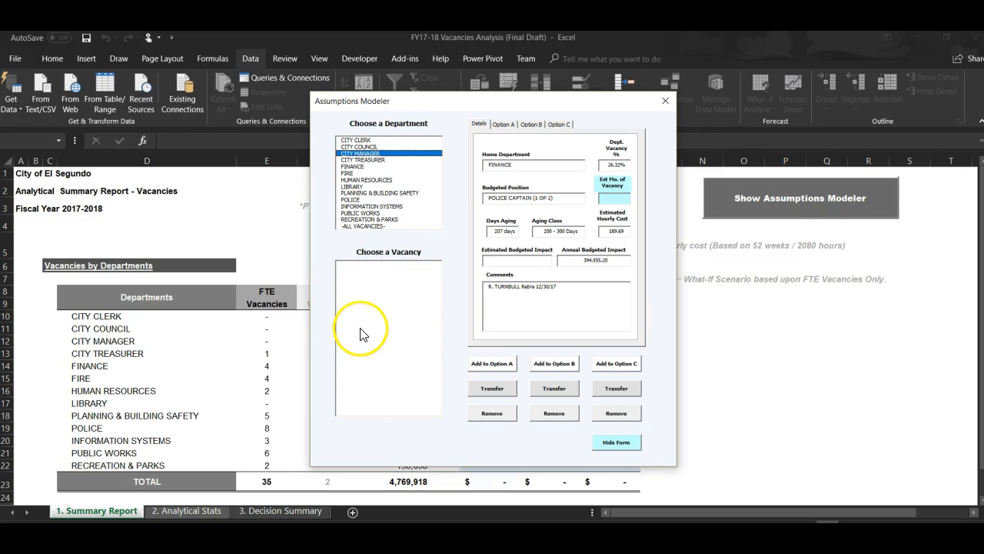
left_click(370, 212)
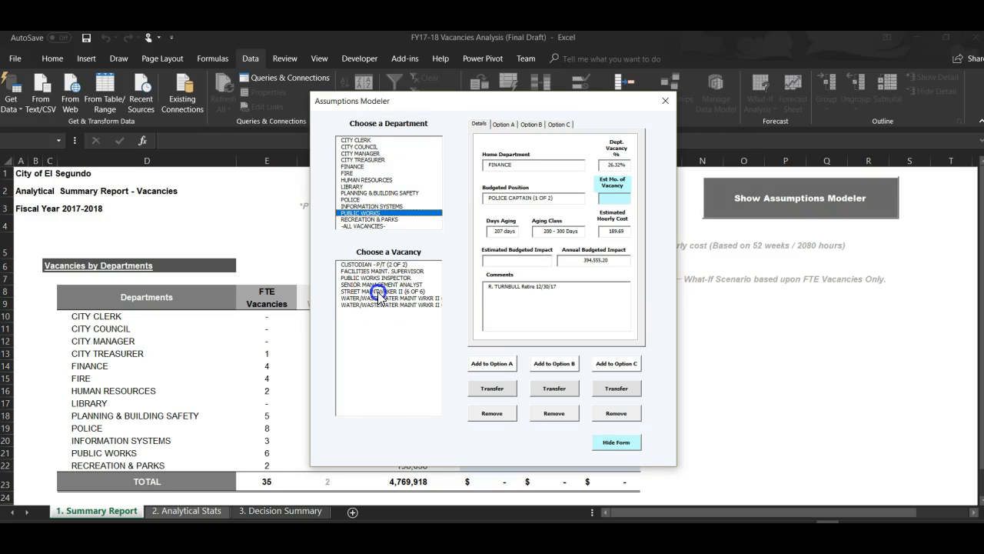
left_click(378, 291)
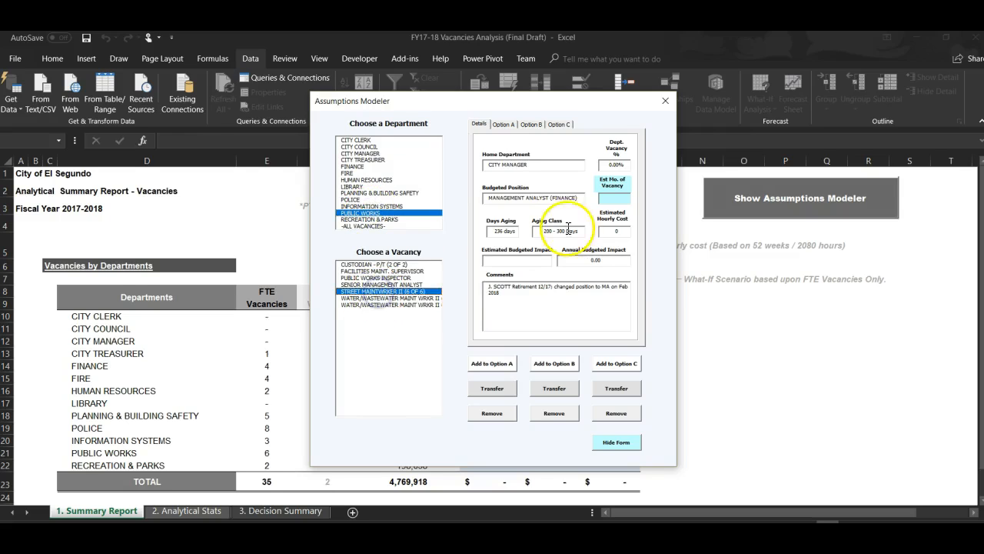
Try to add the loaded Management Analyst (Finance) vacancy to Option A with 5 estimated months of vacancy.
left_click(613, 231)
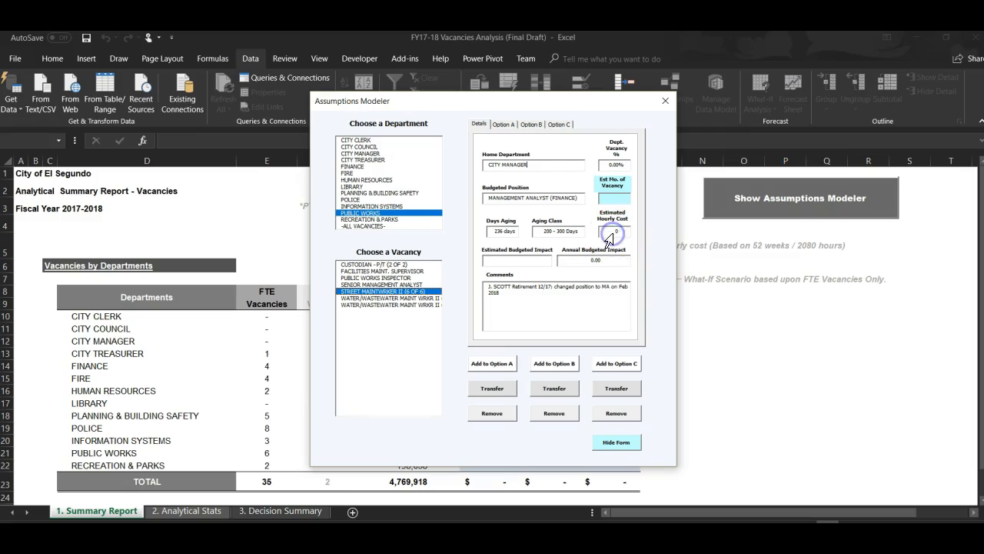
left_click(613, 199)
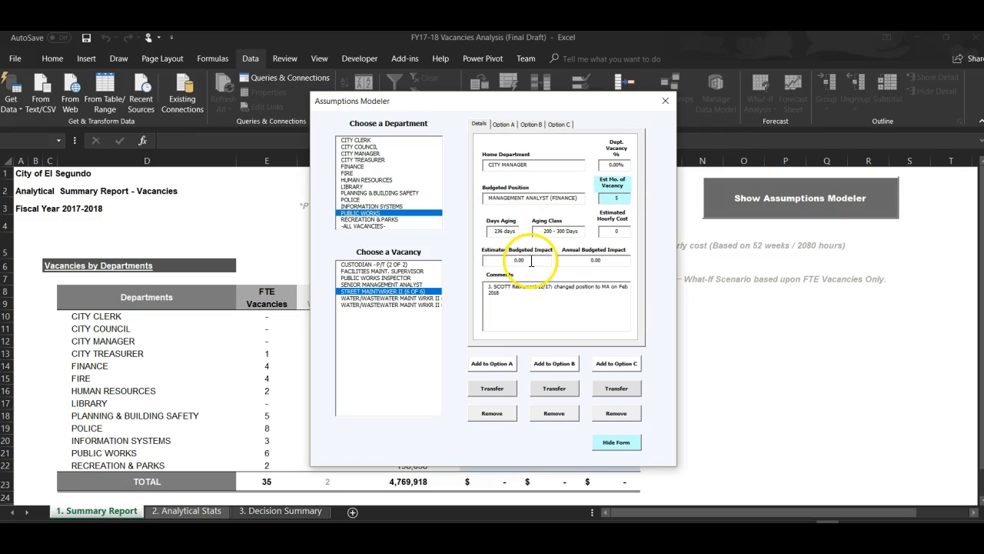
left_click(499, 365)
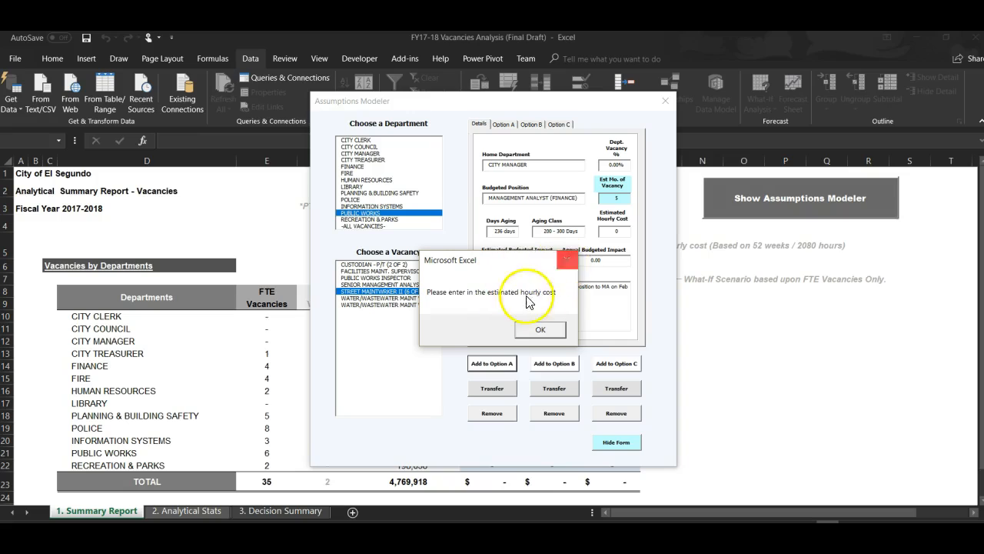
left_click(567, 260)
Add the Information Systems Developer vacancy to Option A with 7 estimated months of vacancy and show the Option A list.
left_click(377, 193)
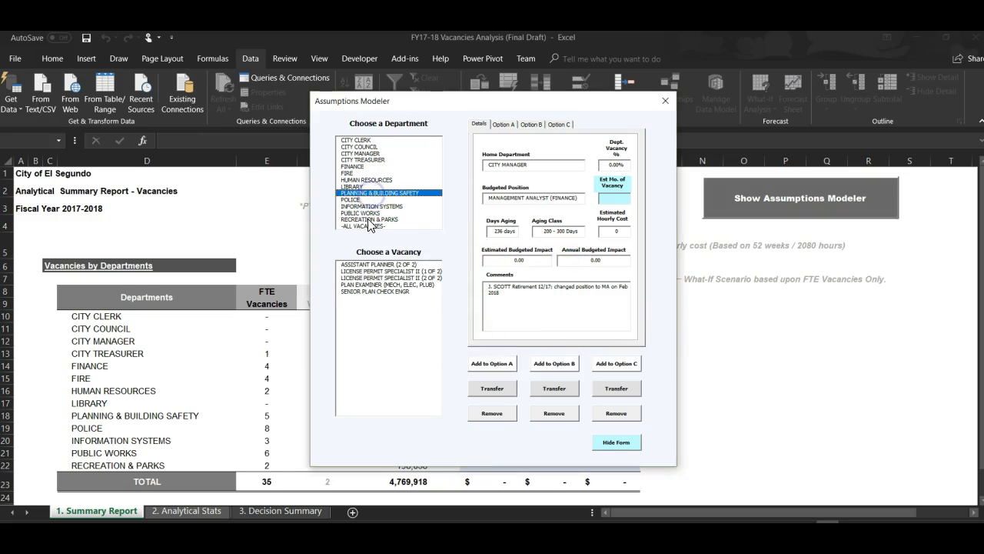
left_click(366, 206)
left_click(376, 278)
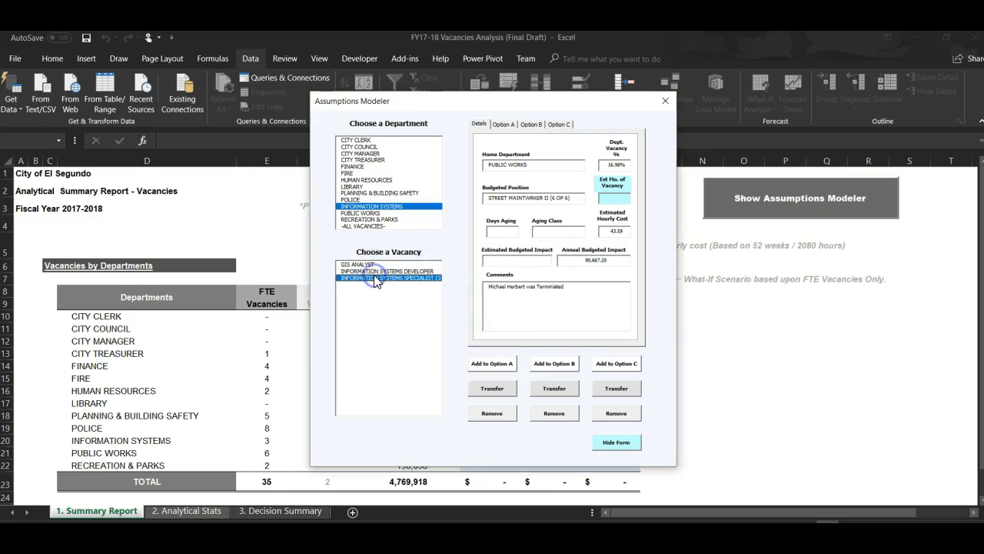
left_click(379, 271)
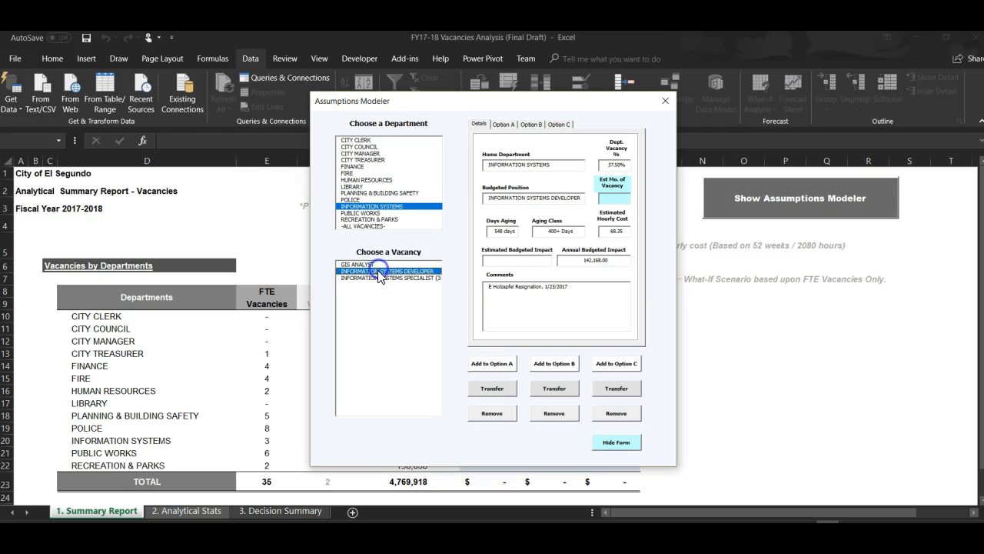
left_click(613, 208)
left_click(566, 228)
left_click(503, 366)
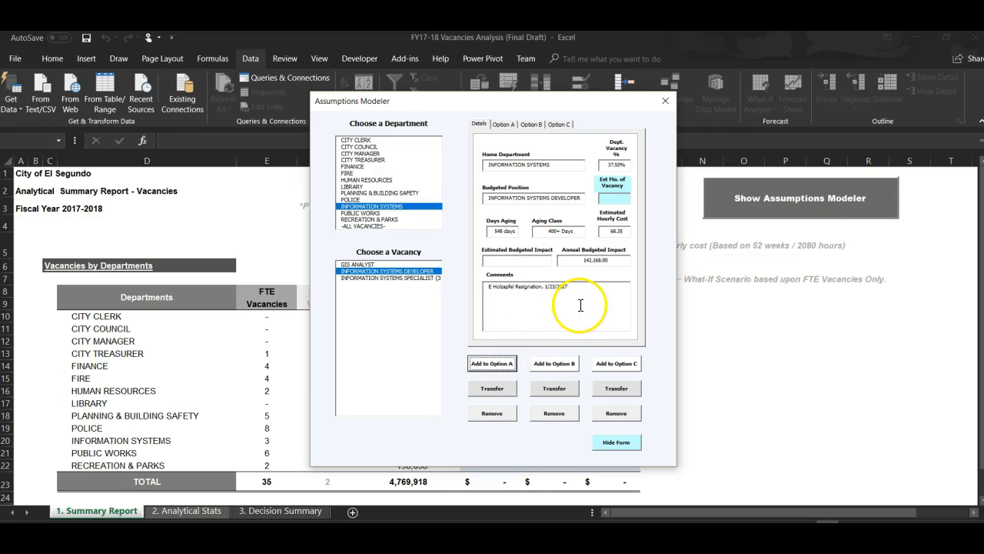
left_click(503, 124)
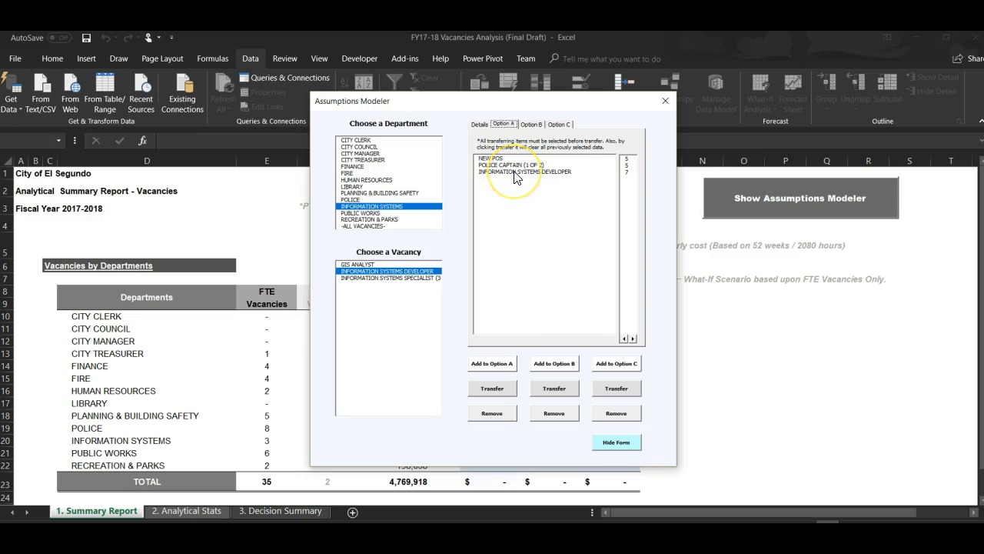
Hide the Assumptions Modeler to view the Summary Report, and show the modeler again.
mouse_move(545, 105)
left_mouse_down()
mouse_move(650, 161)
mouse_move(661, 414)
mouse_move(644, 412)
mouse_move(534, 80)
mouse_move(536, 91)
left_mouse_up()
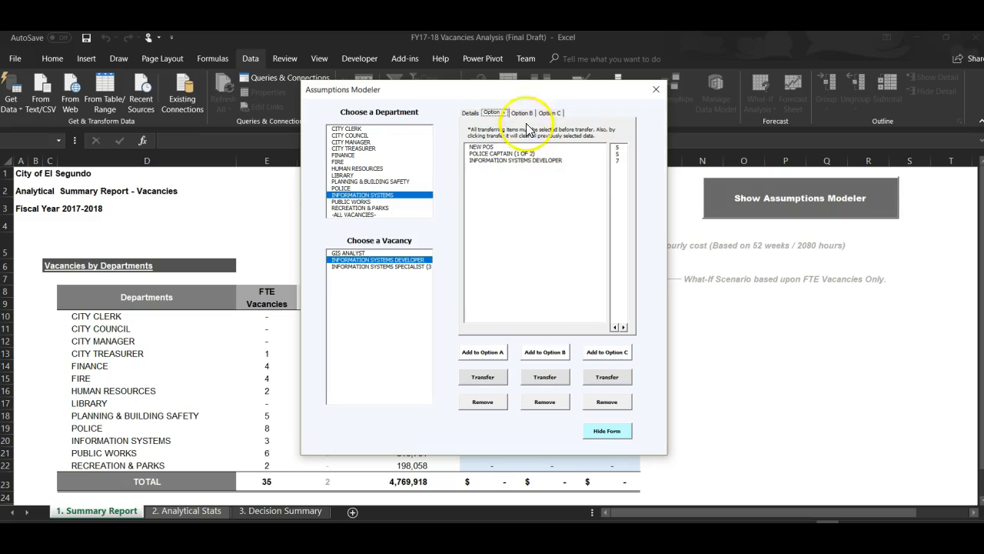
left_click(604, 432)
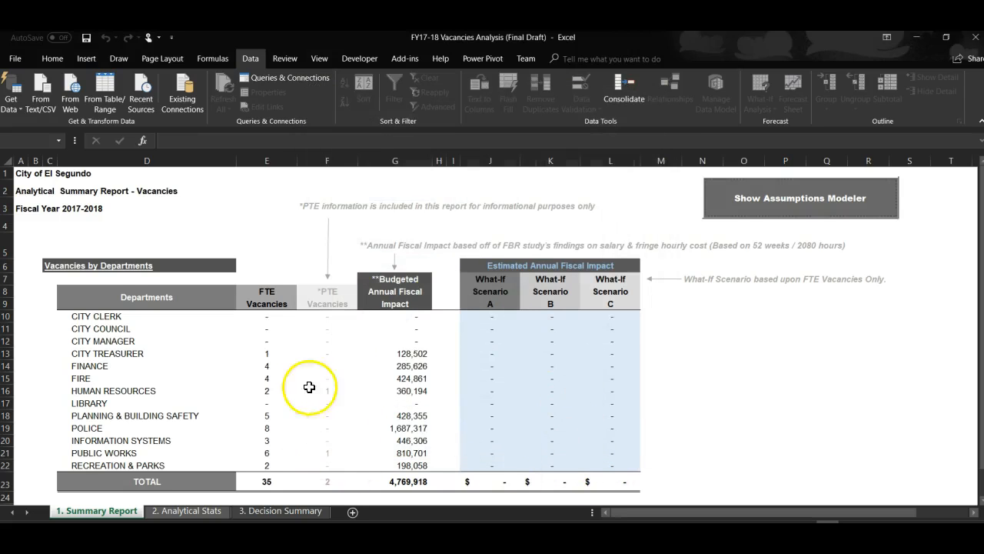
left_click(748, 215)
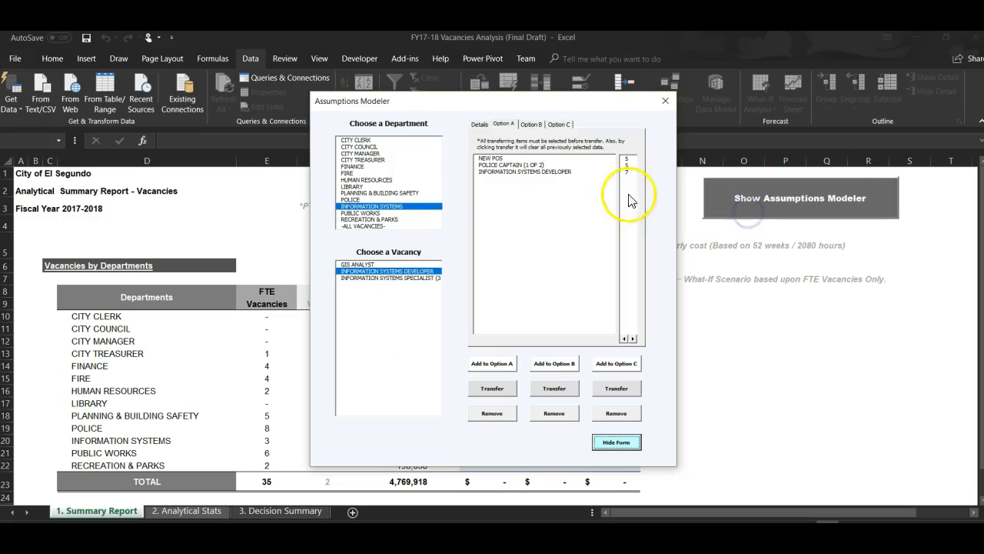
Add Fire's Fire Paramedic (14 of 15) vacancy to Option B with 6 estimated months of vacancy and show the Option B list.
left_click(480, 124)
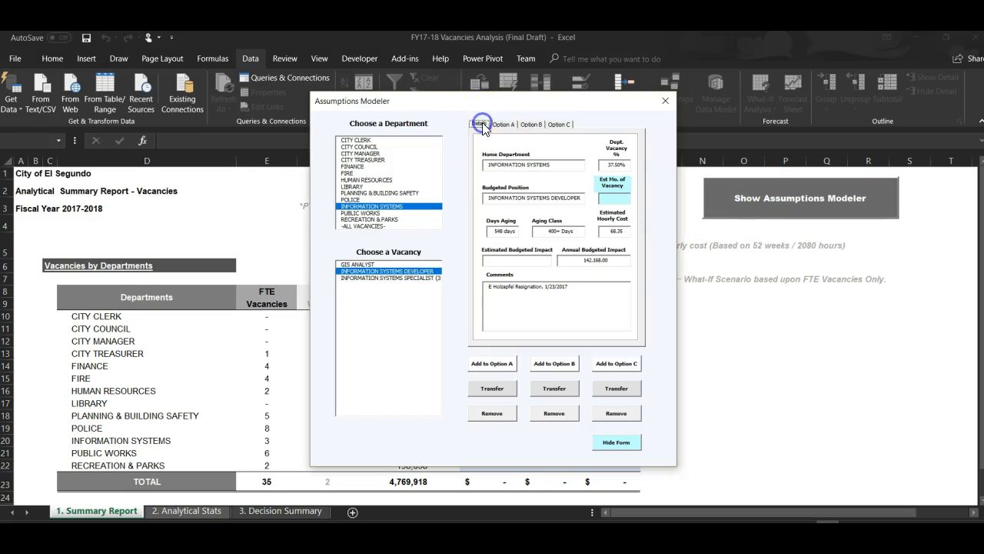
left_click(357, 173)
left_click(372, 271)
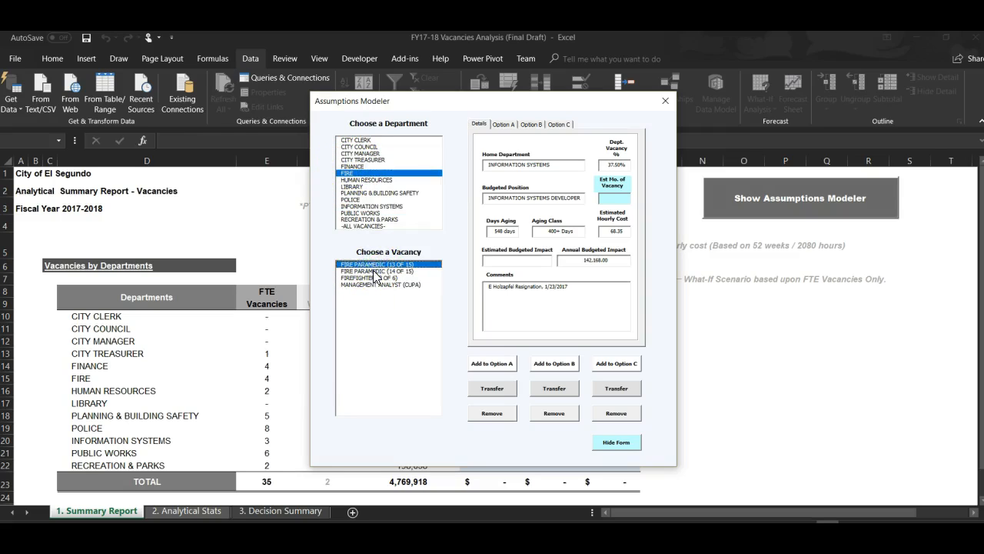
left_click(375, 270)
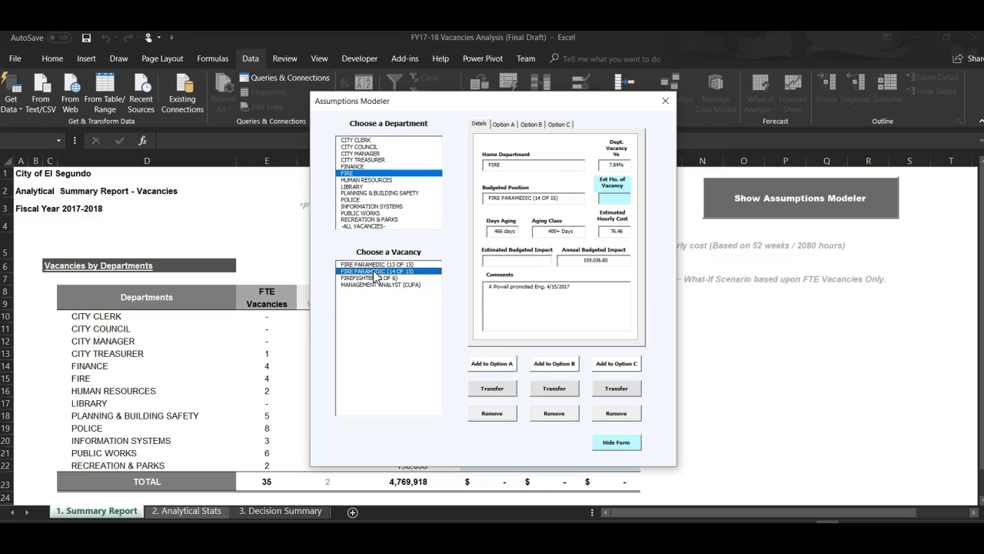
left_click(614, 198)
left_click(565, 364)
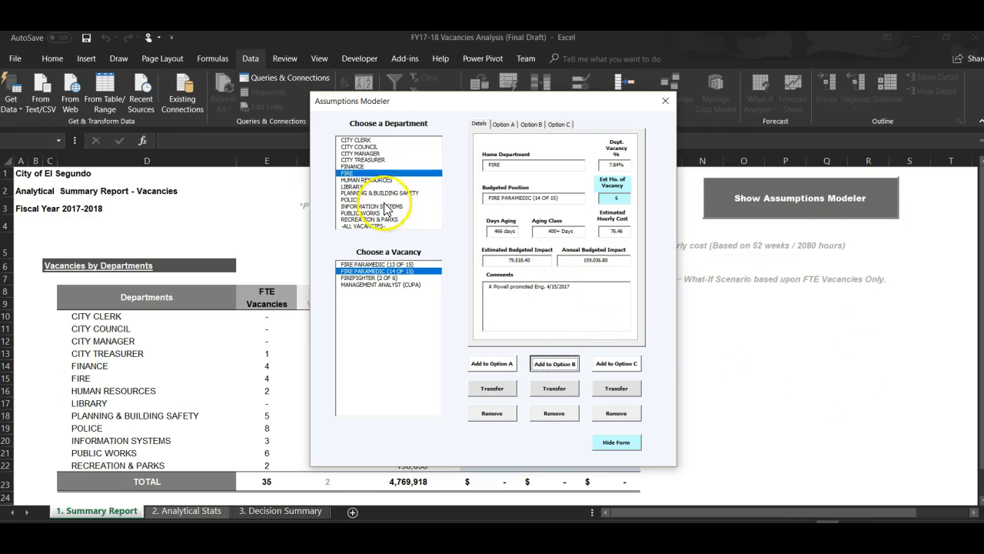
left_click(363, 180)
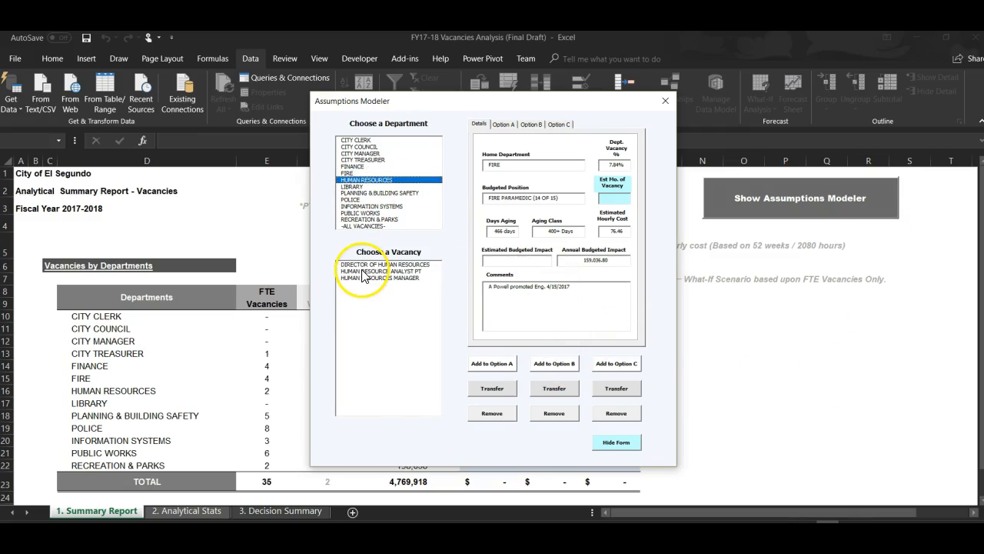
left_click(532, 125)
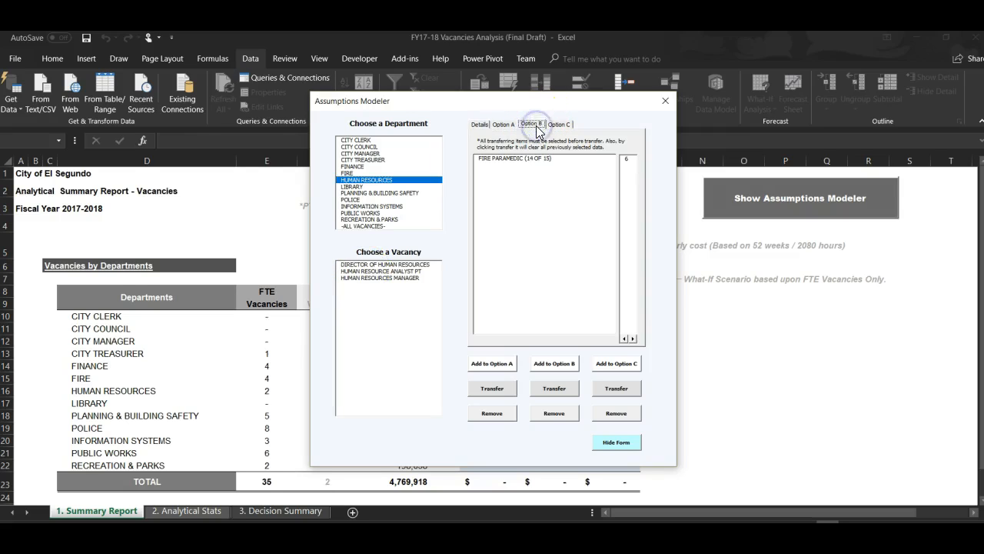
Add Planning & Building Safety's License Permit Specialist II (1 of 2) vacancy to Option B with 9 estimated months of vacancy and show the list.
left_click(480, 124)
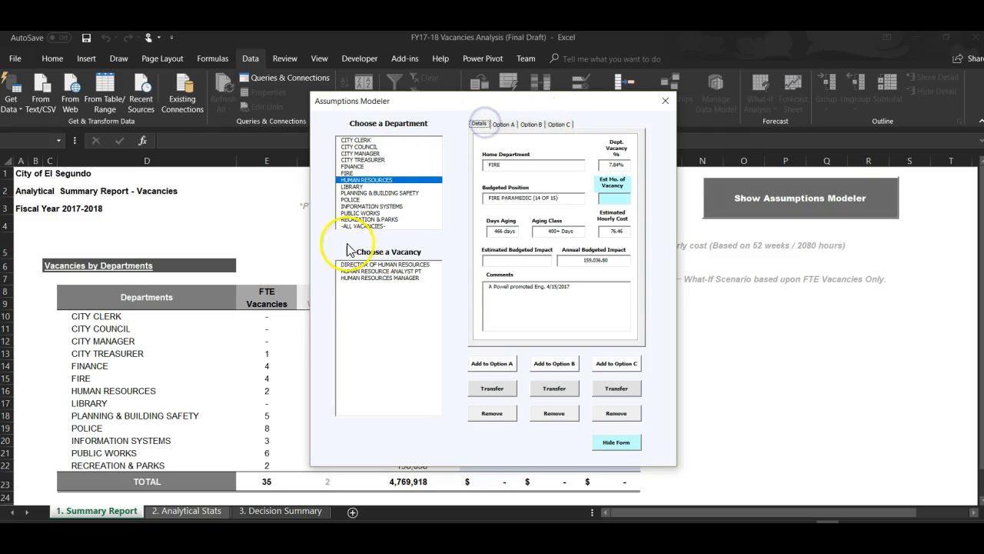
left_click(363, 192)
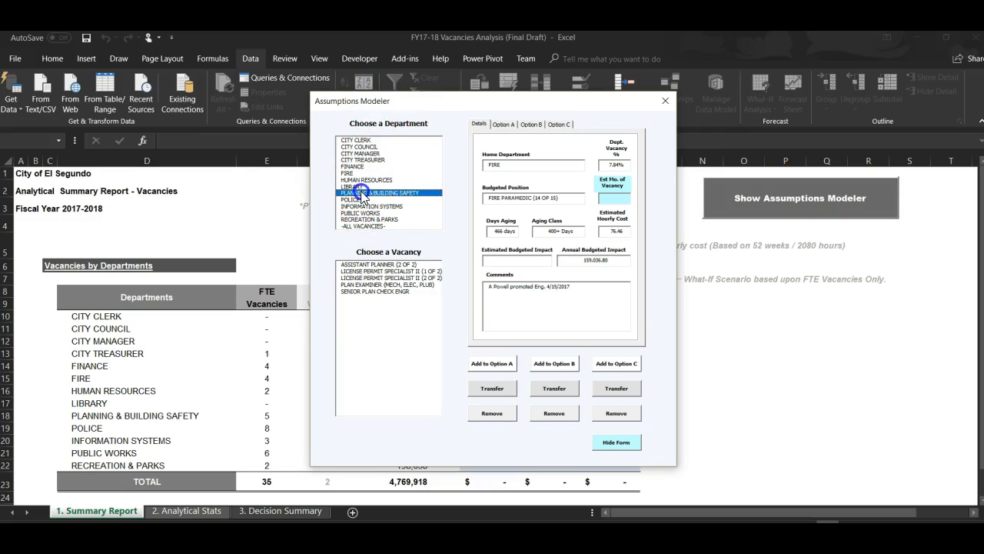
left_click(366, 265)
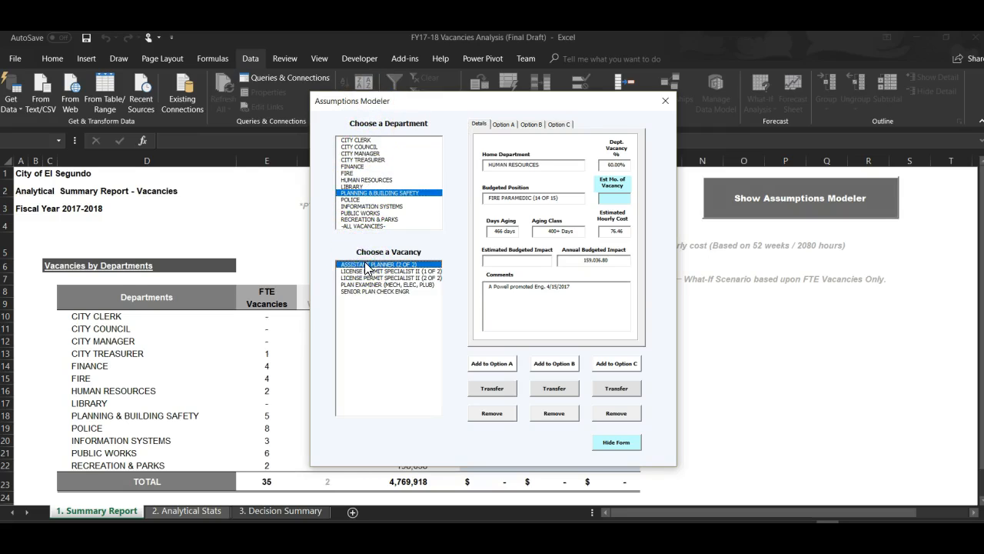
left_click(363, 272)
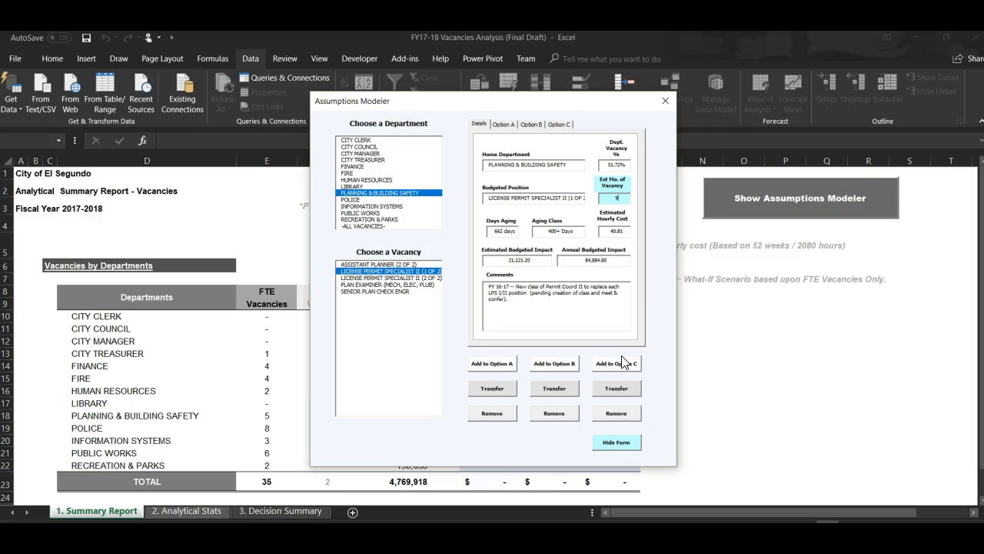
left_click(559, 370)
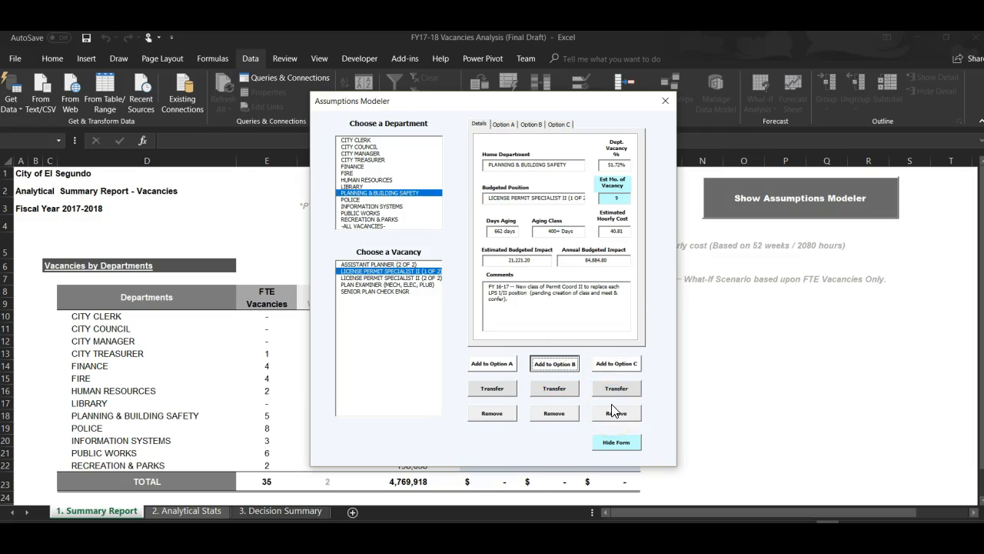
left_click(534, 128)
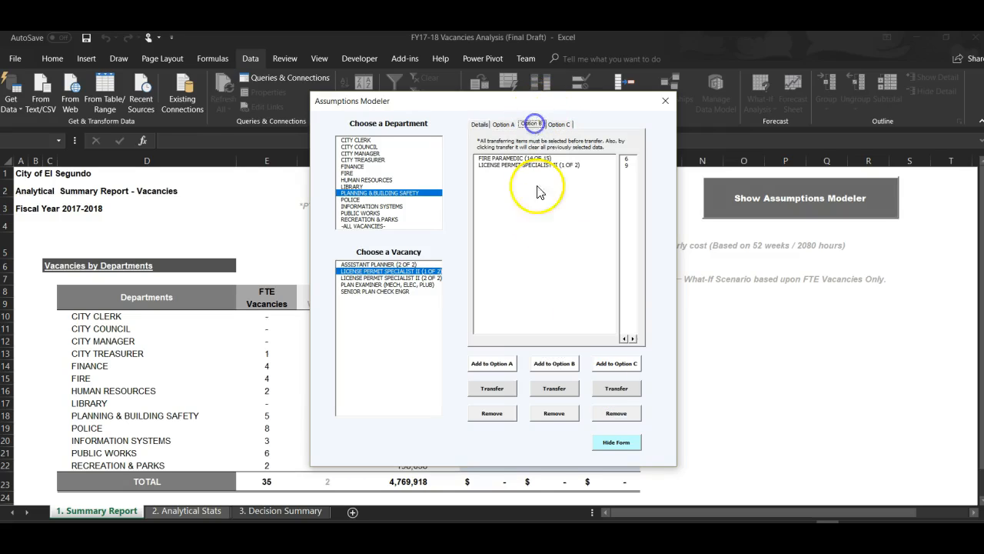
Add Information Systems' Information Systems Specialist (3 of 3) vacancy to Option C with 9 estimated months of vacancy and show the Option C list.
left_click(477, 126)
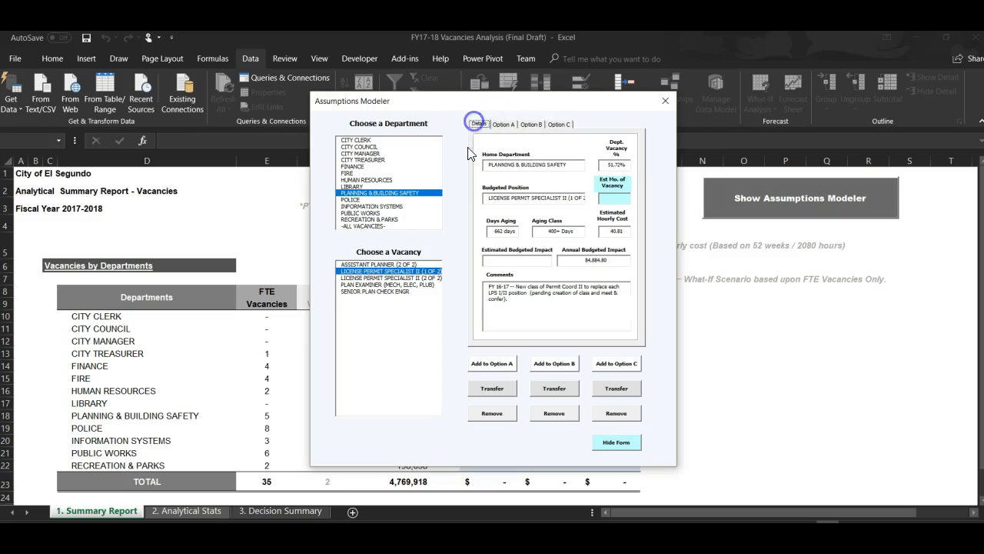
left_click(373, 206)
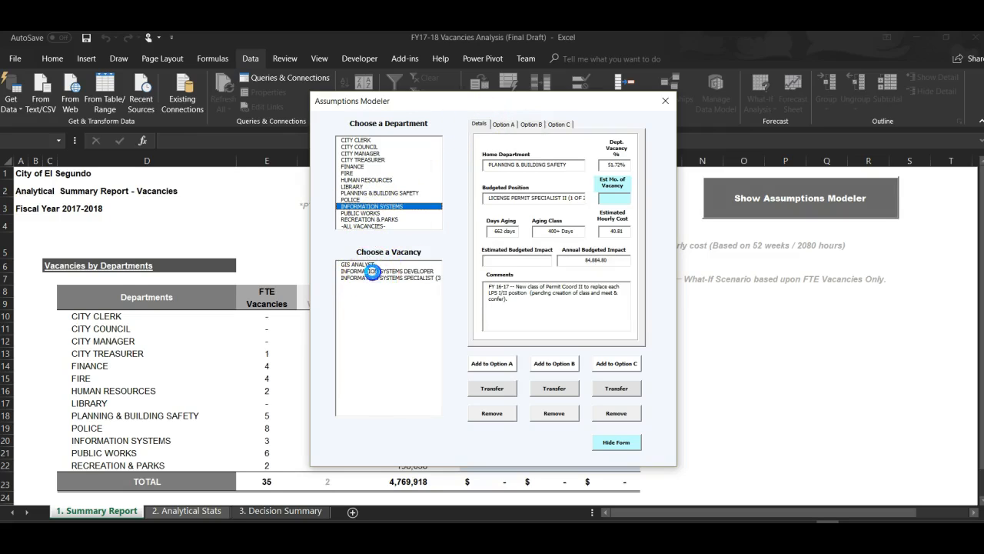
left_click(370, 271)
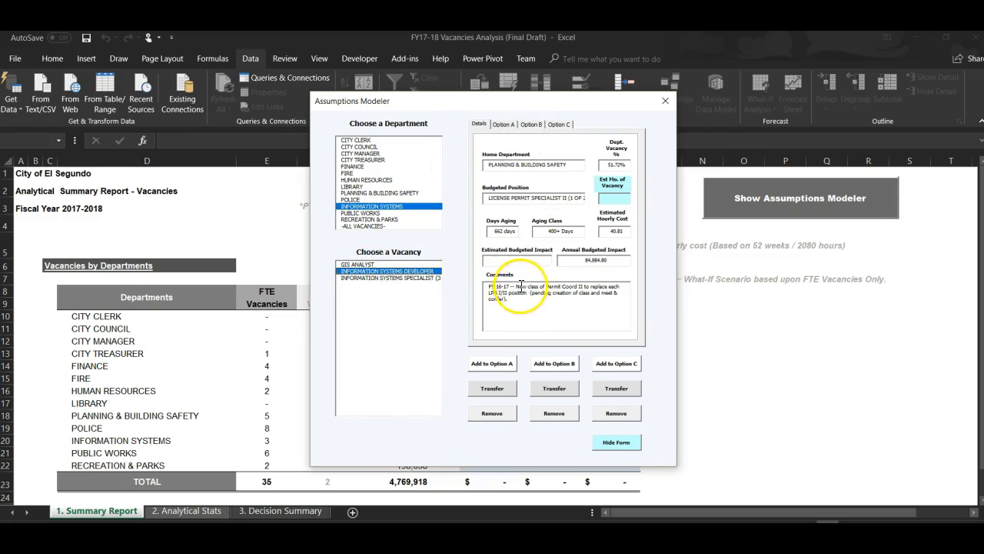
left_click(389, 277)
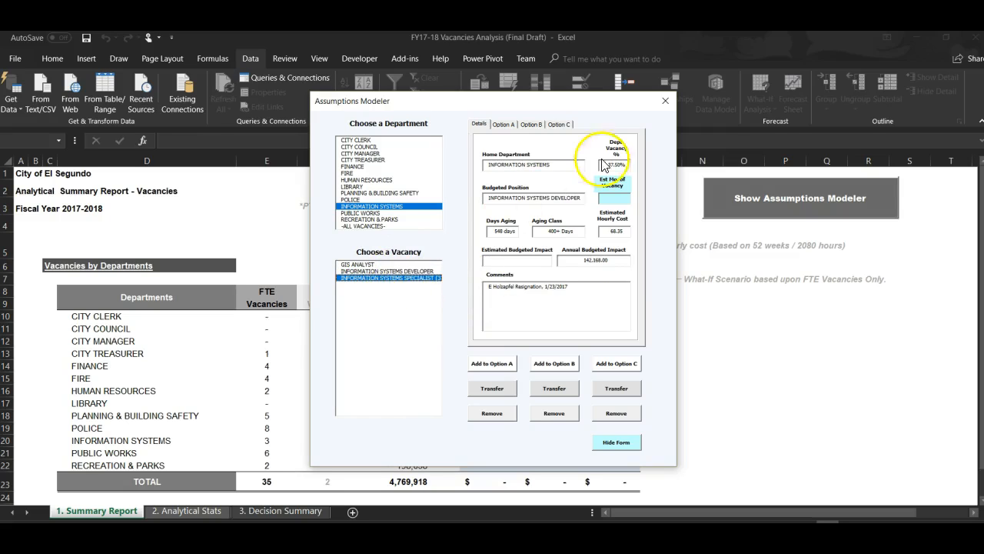
left_click(420, 274)
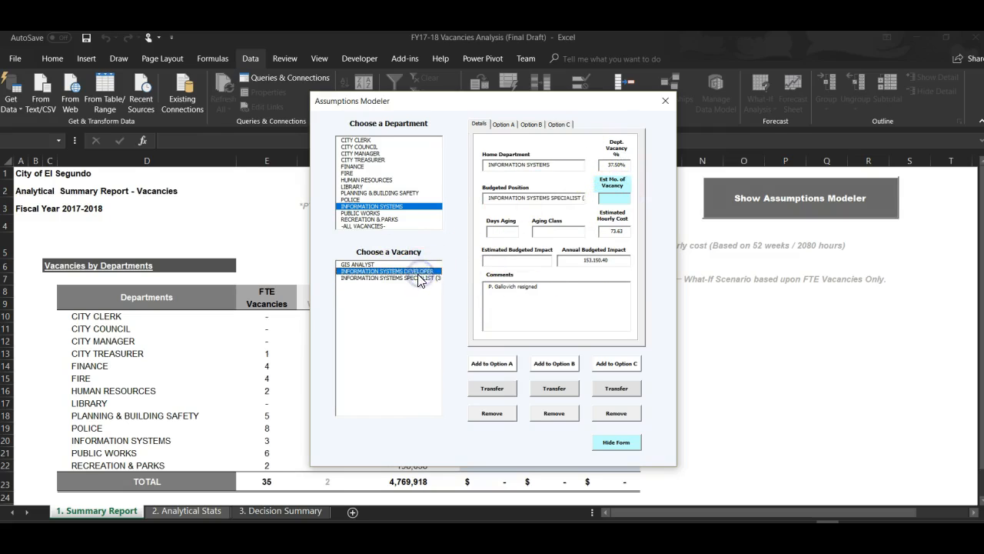
left_click(413, 281)
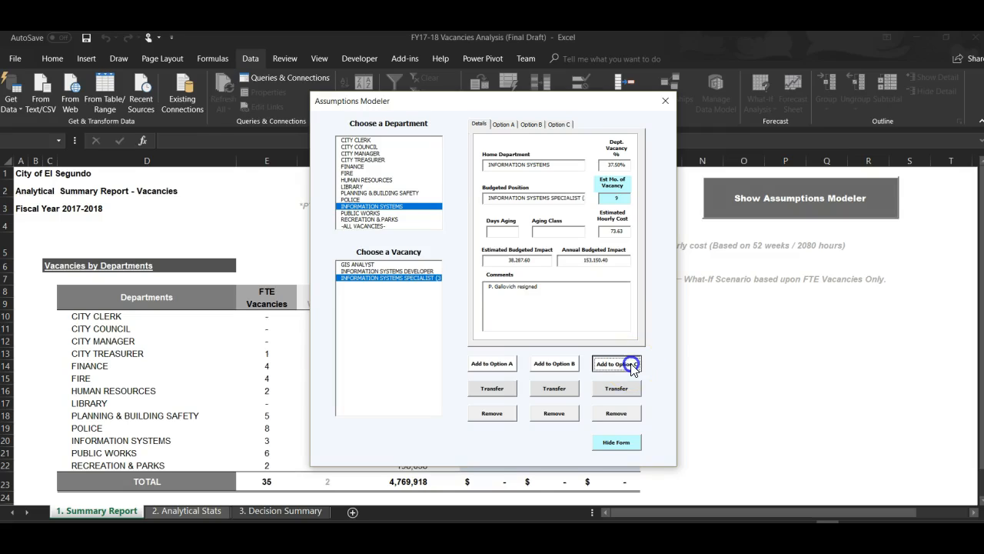
left_click(561, 124)
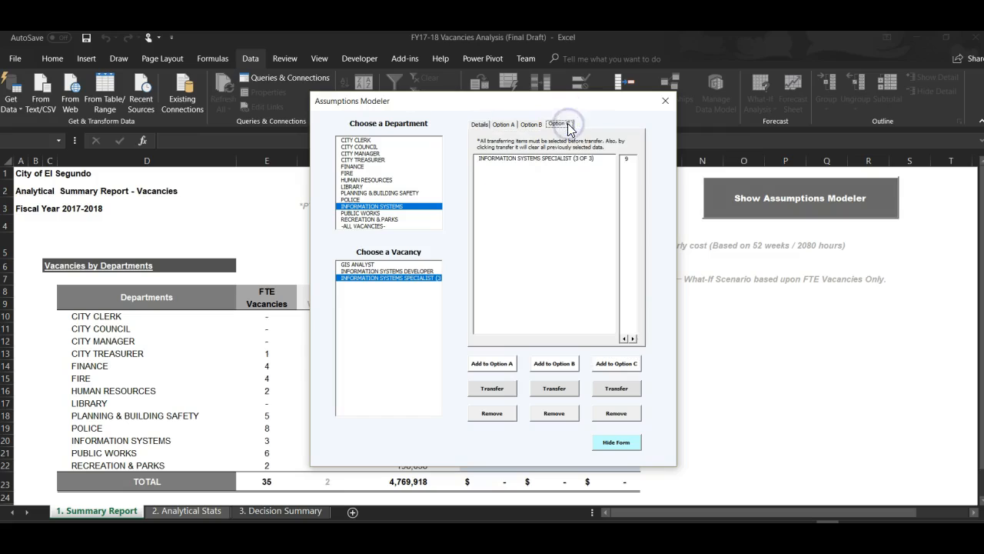
Check the Option B and Option A vacancy lists, and return to the Option C list.
left_click(533, 124)
left_click(504, 124)
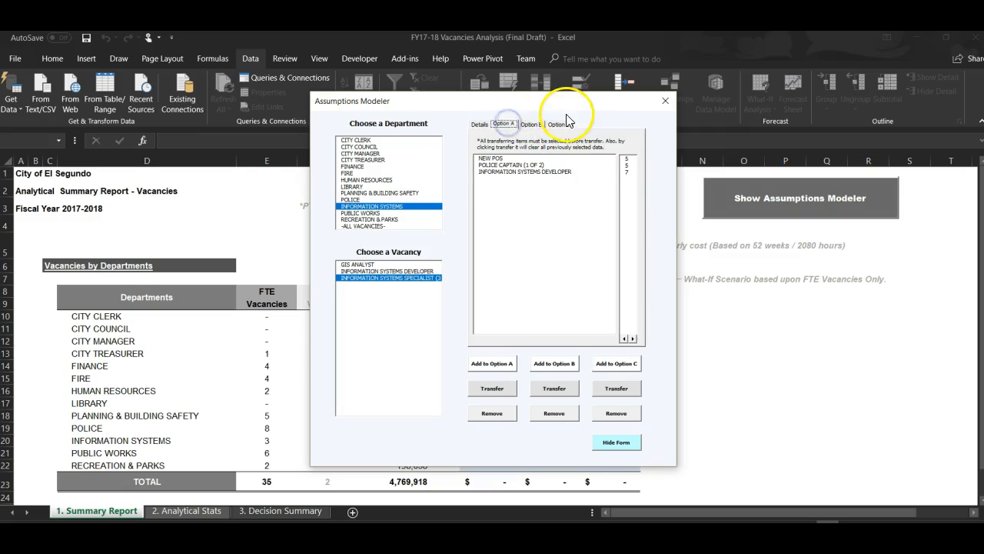
left_click(561, 125)
Add Human Resources' Human Resources Manager vacancy to Option C with 6 estimated months of vacancy and show the list.
left_click(357, 181)
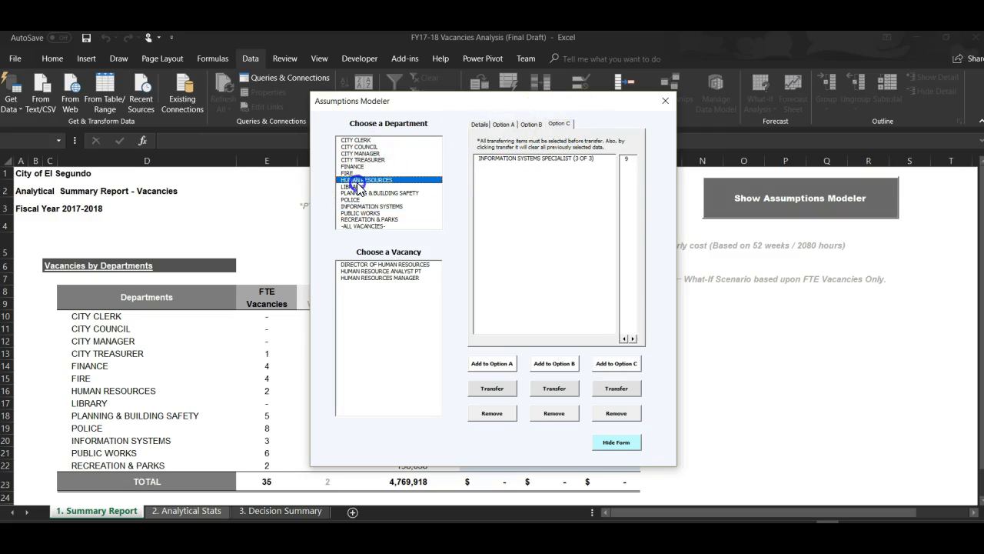
left_click(357, 173)
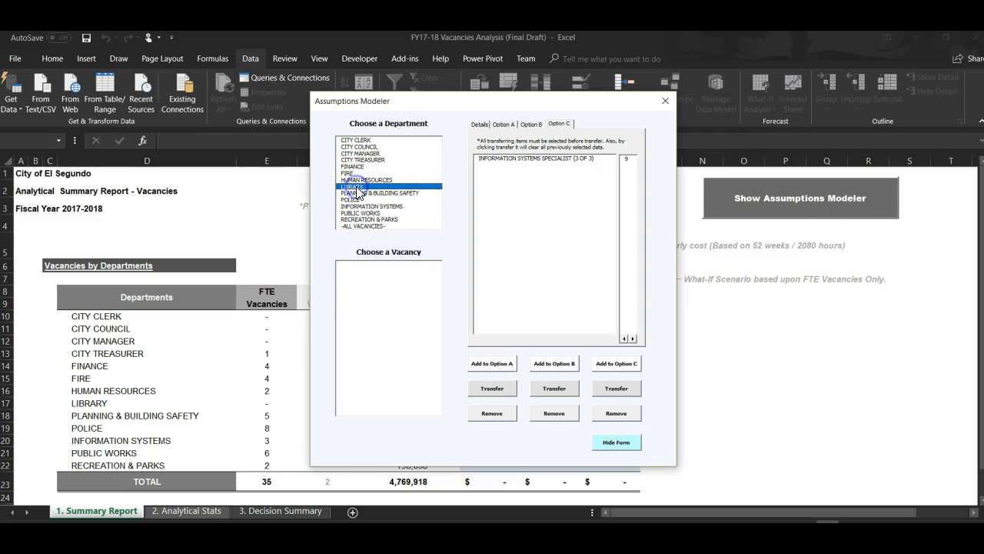
left_click(358, 181)
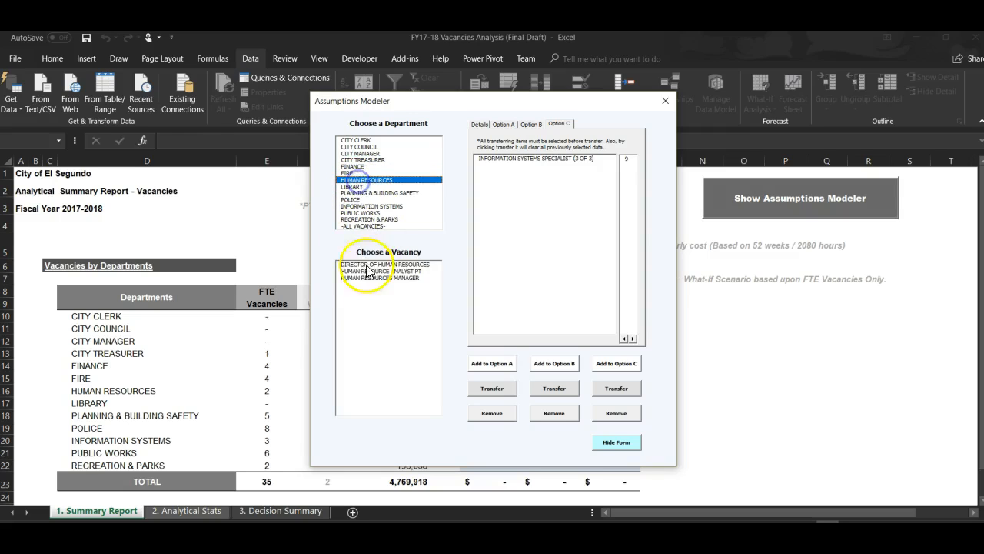
left_click(478, 125)
left_click(407, 272)
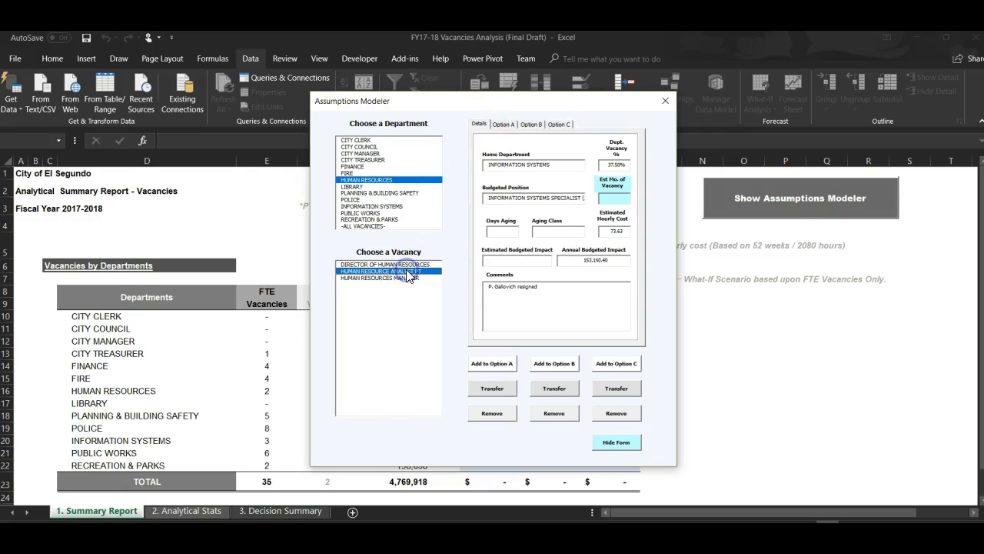
left_click(368, 179)
left_click(375, 278)
left_click(624, 200)
type("6")
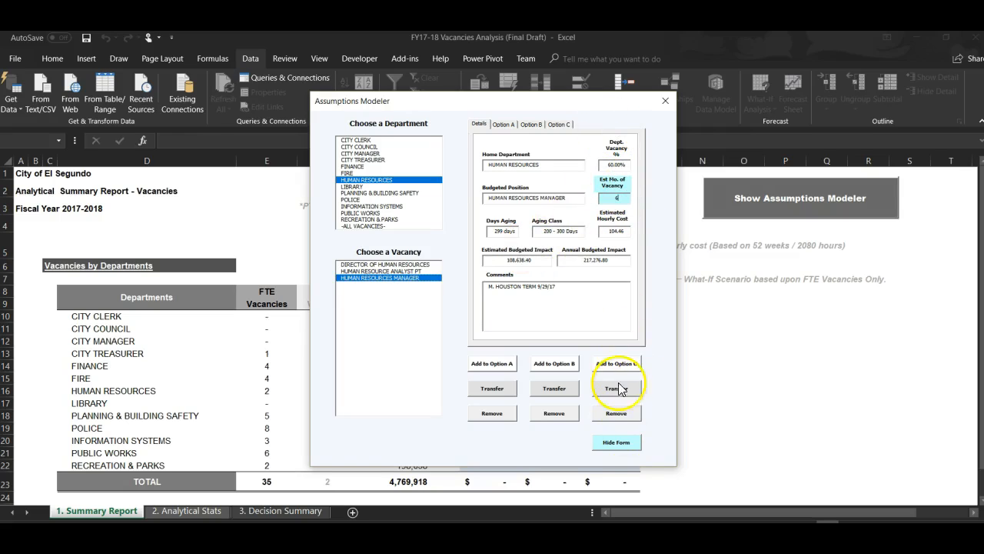
left_click(558, 123)
Transfer all three Option A vacancies to What-If Scenario A, with the modeler moved clear of the scenario columns.
left_click(536, 124)
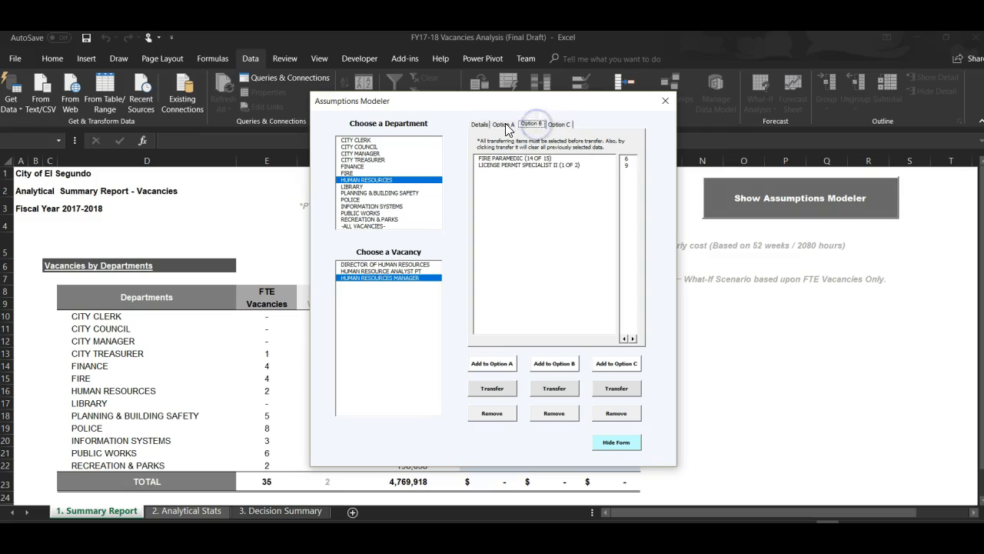
left_click(504, 124)
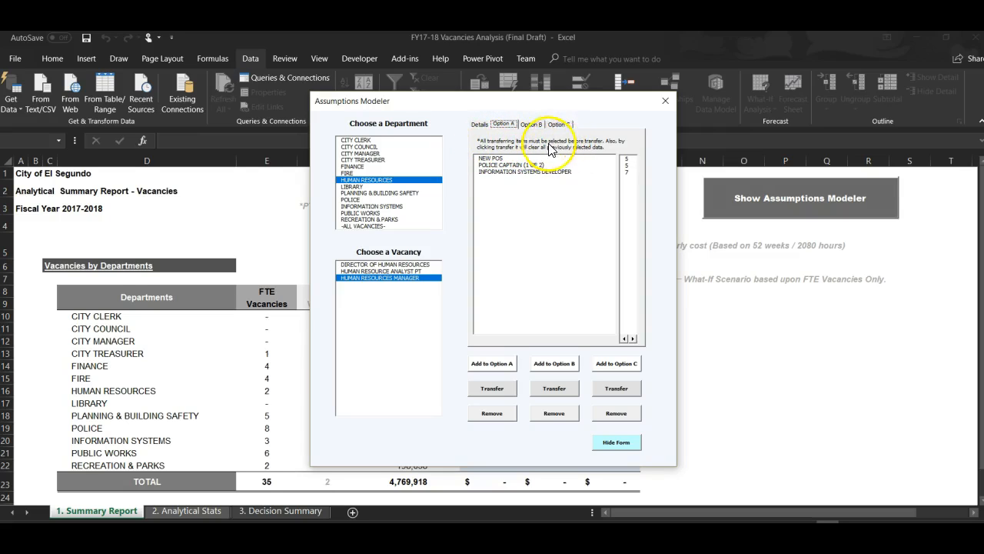
left_click(494, 158)
left_click(495, 165)
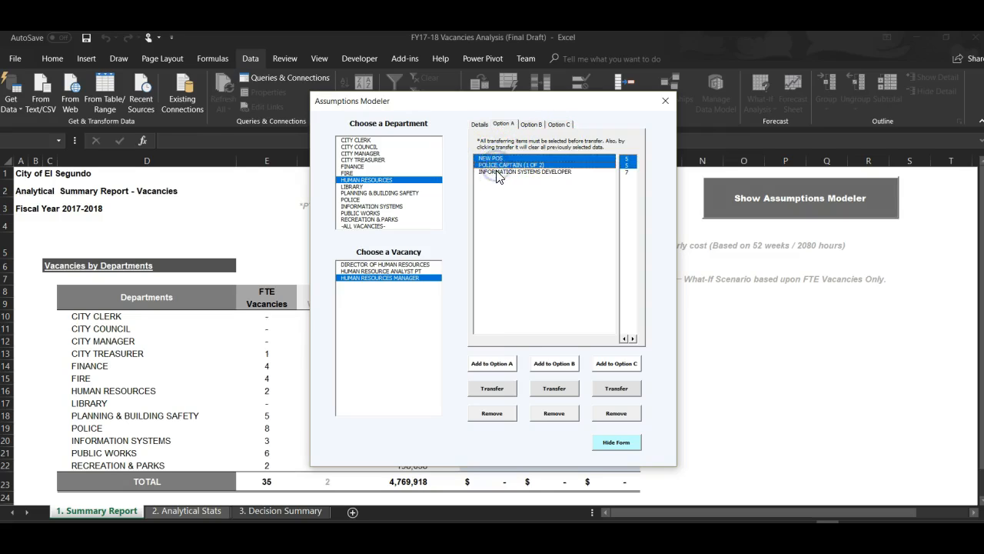
left_click(497, 171)
left_click_drag(546, 104, 305, 95)
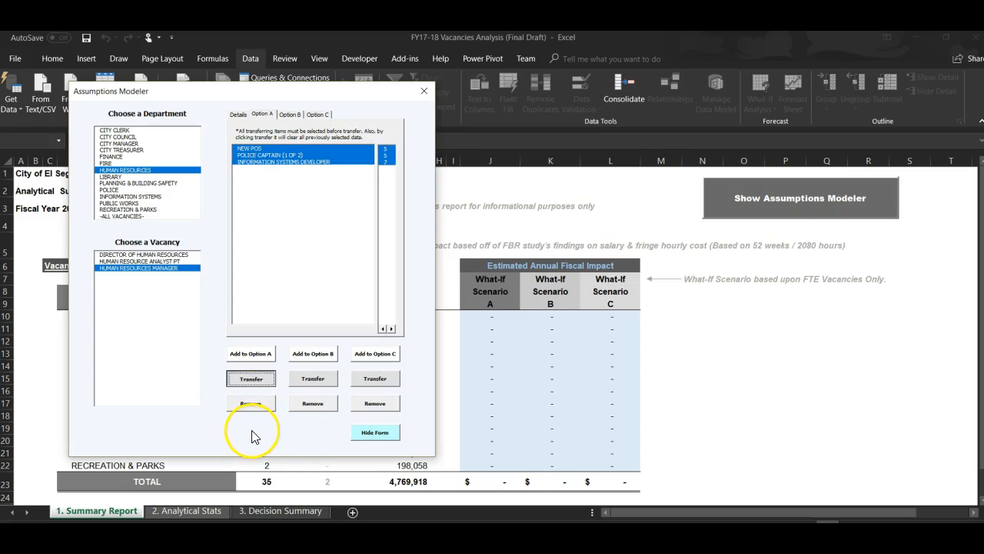
Transfer Option B's Fire Paramedic (14 of 15) and License Permit Specialist II (1 of 2) vacancies to What-If Scenario B.
left_click(289, 114)
left_click(292, 148)
left_click(293, 155)
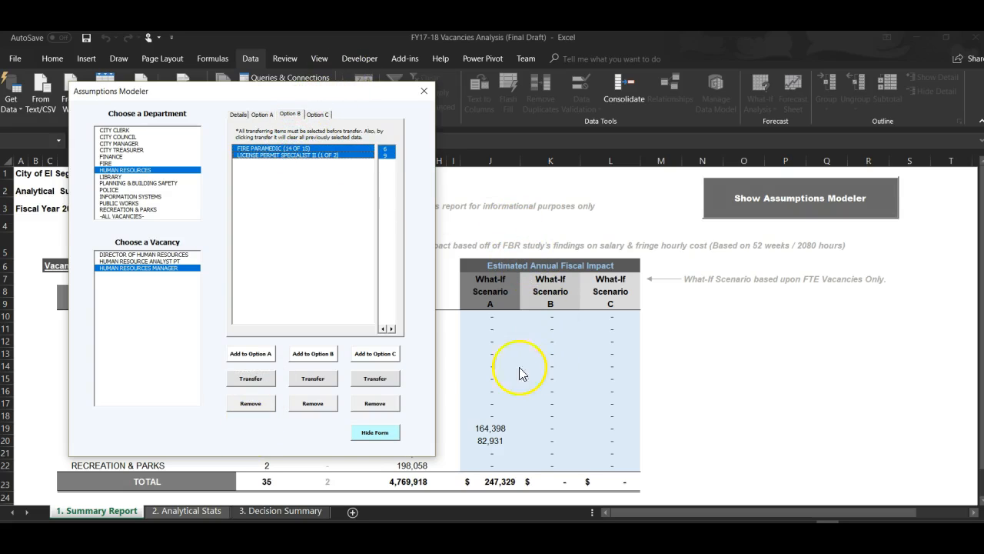
left_click(602, 244)
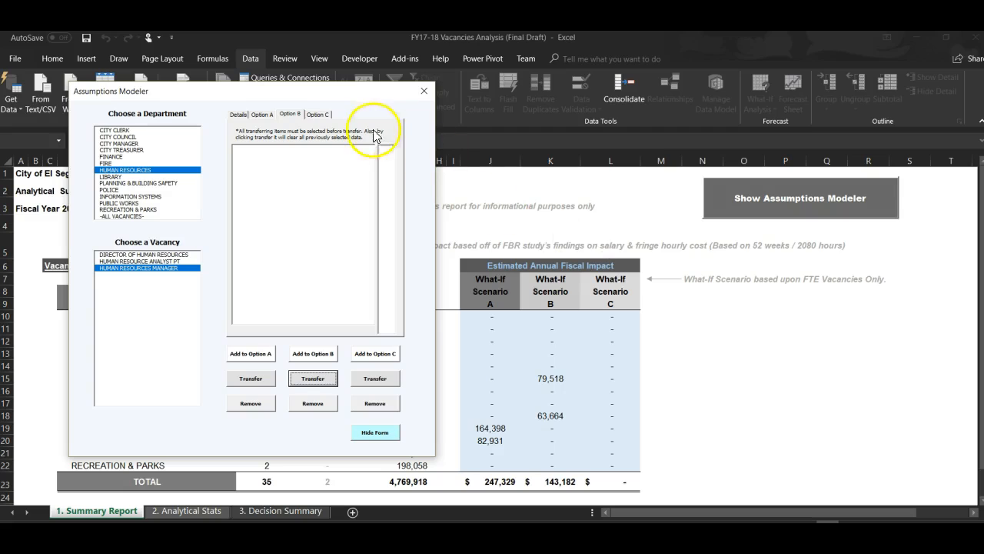
Transfer Option C's Information Systems Specialist (3 of 3) and Human Resources Manager vacancies to What-If Scenario C.
left_click(320, 113)
left_click(306, 149)
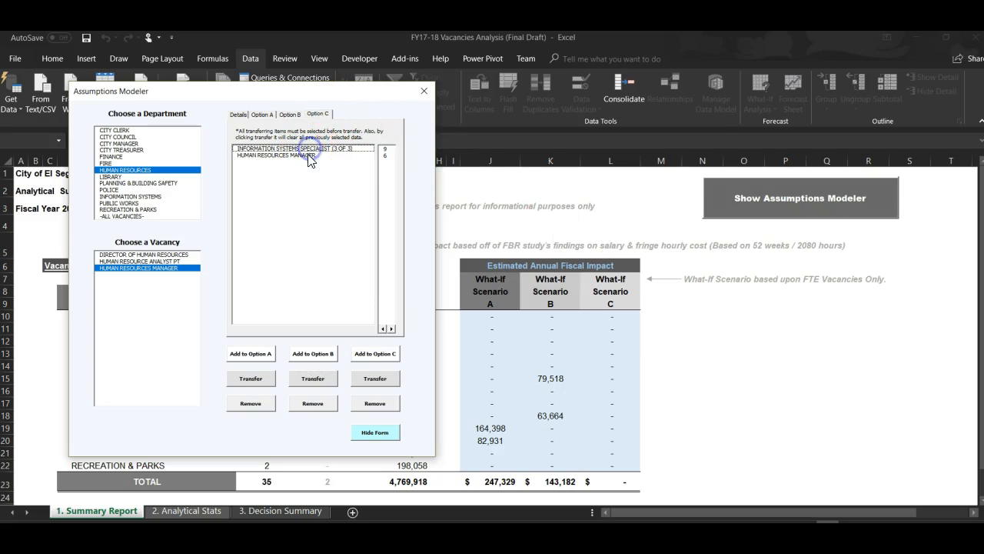
left_click(309, 149)
left_click(304, 157)
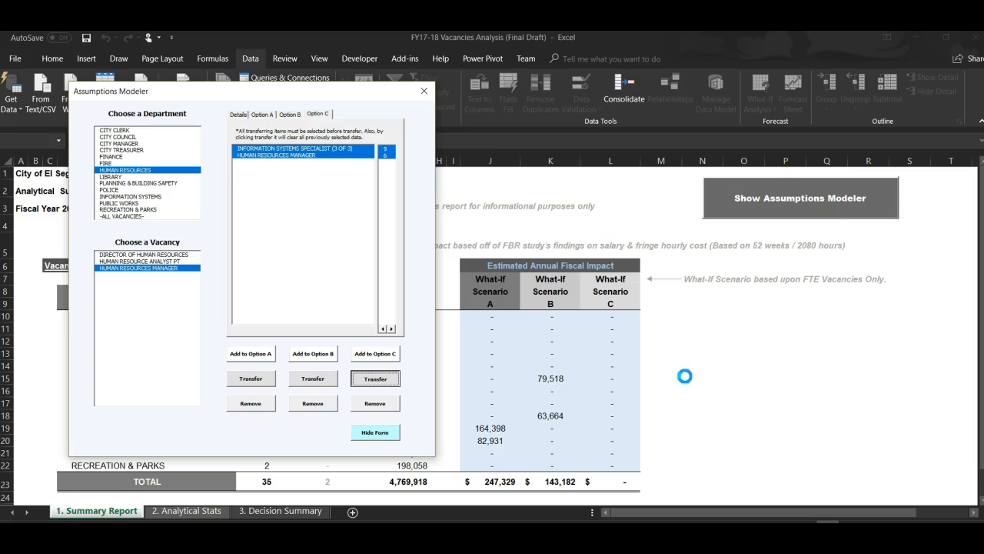
Close the Assumptions Modeler and review the estimated annual fiscal impact of scenarios A, B and C on the Summary Report.
left_click(424, 90)
scroll(577, 402, "down", 2)
scroll(431, 300, "up", 2)
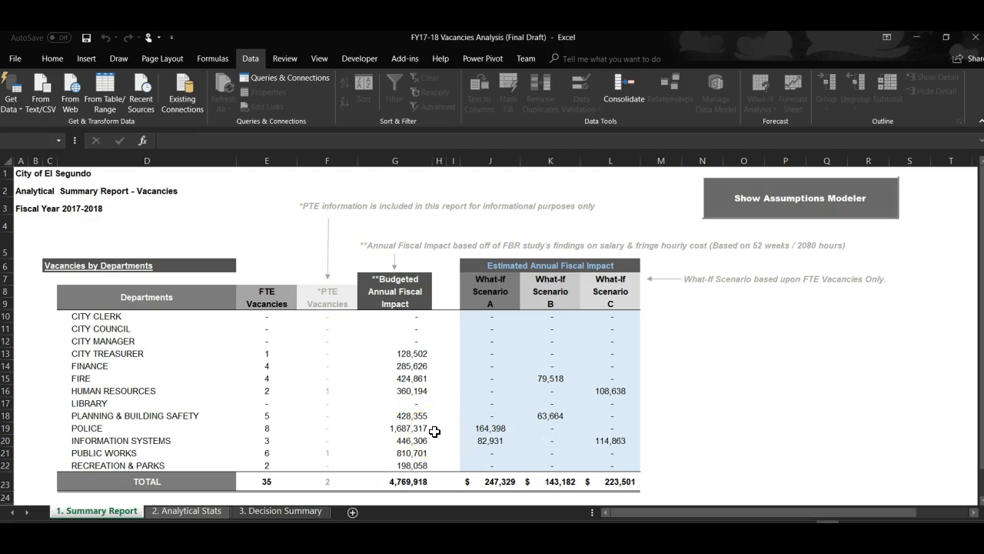
scroll(620, 439, "down", 2)
scroll(621, 415, "up", 2)
Examine the Analytical Stats sheet's scenario results and charts for vacancy counts, budget, average days aging and department vacancy ratio.
left_click(203, 512)
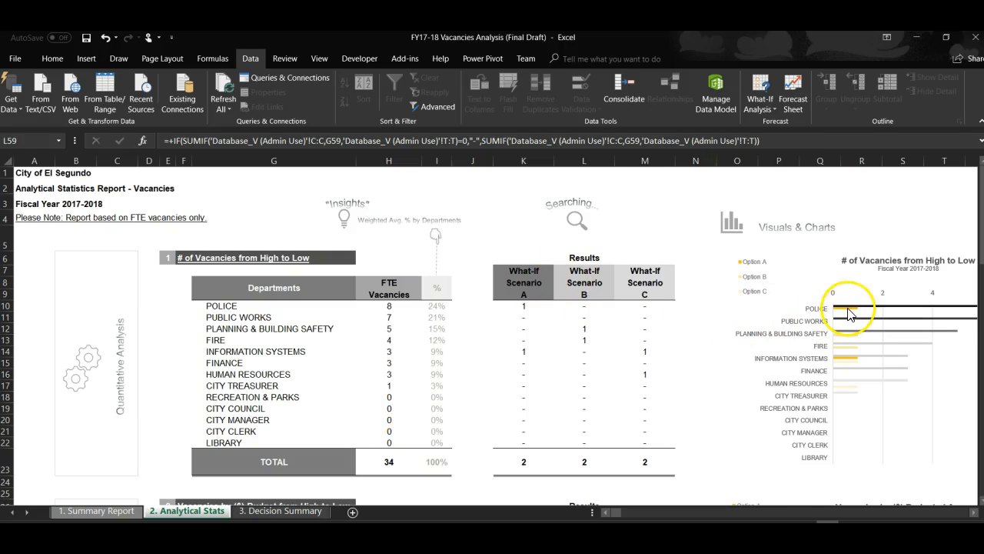
left_click(974, 513)
left_click(974, 513)
left_click(975, 513)
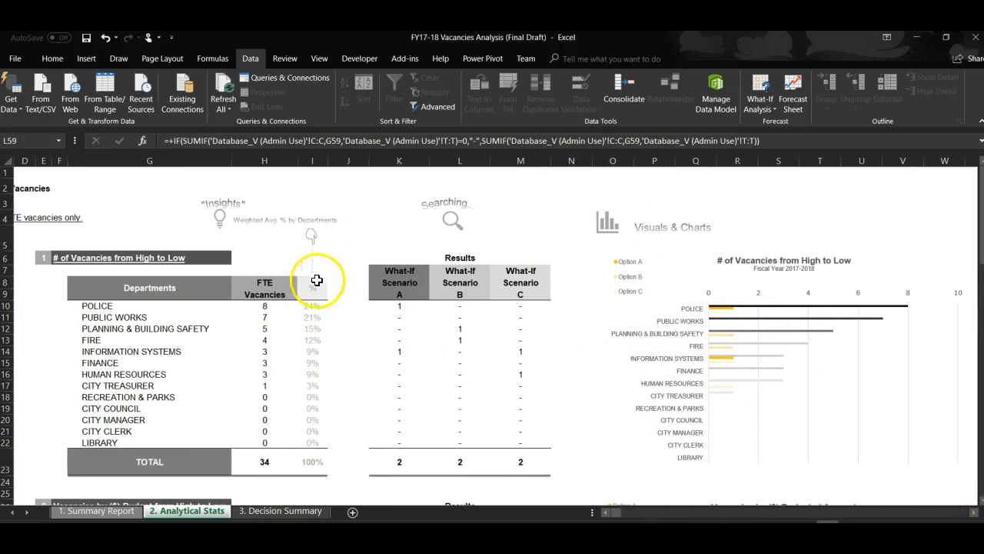
scroll(560, 307, "down", 7)
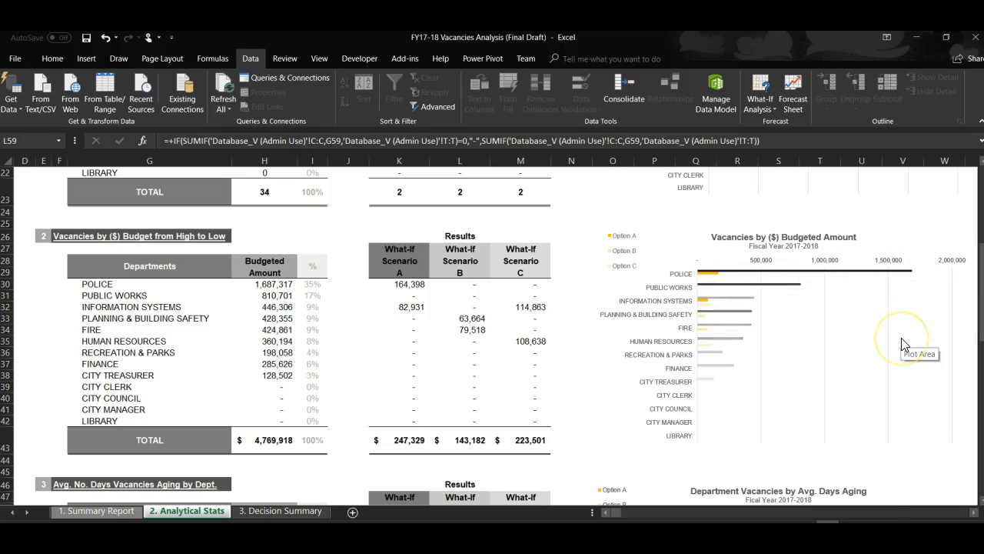
scroll(901, 338, "down", 7)
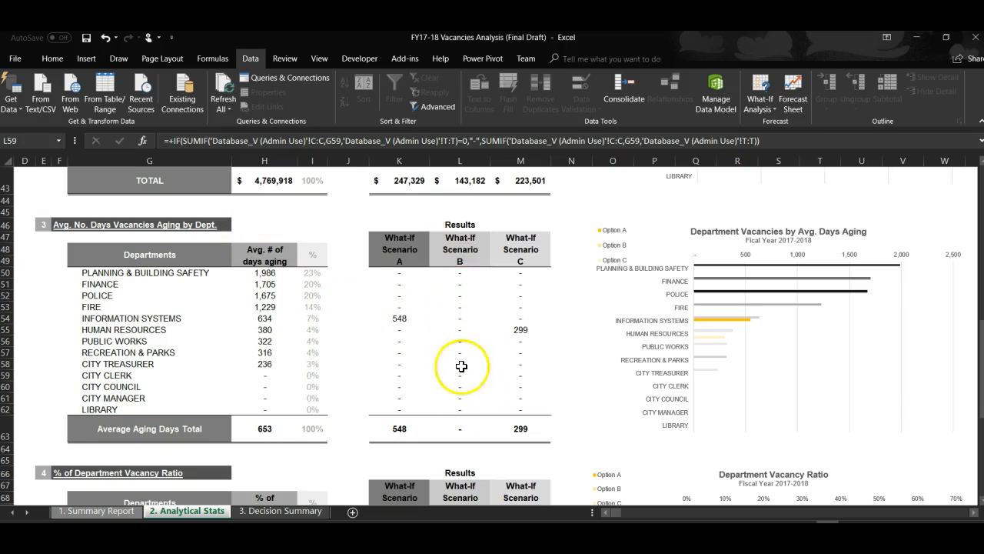
scroll(452, 316, "down", 6)
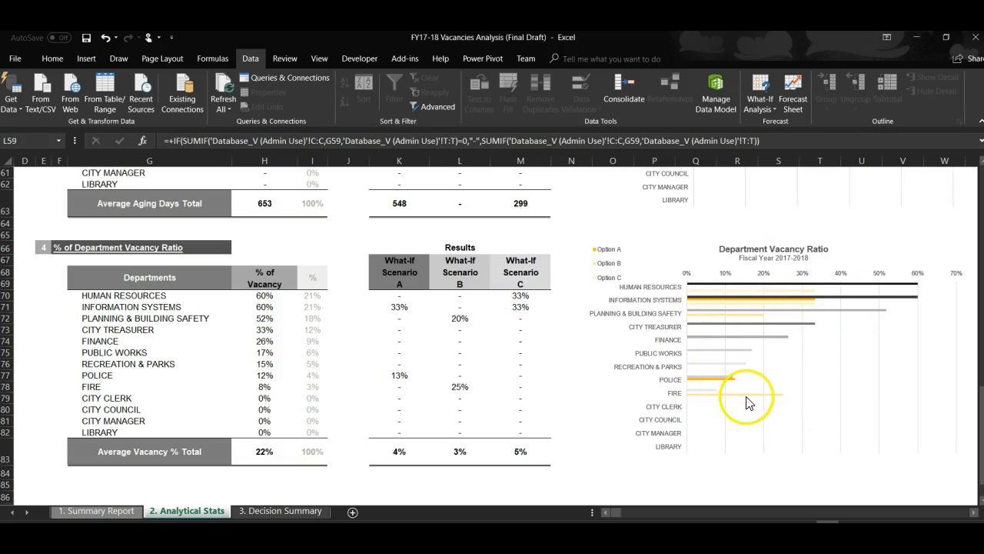
Examine the selected priority listing options and the summary details on the Decision Summary sheet.
left_click(258, 512)
scroll(155, 277, "down", 2)
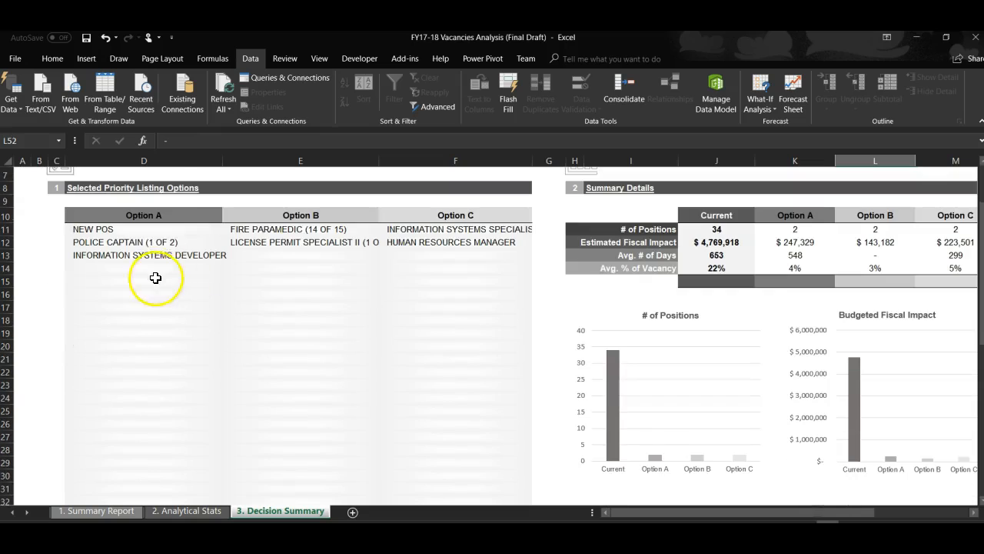
scroll(347, 301, "down", 1)
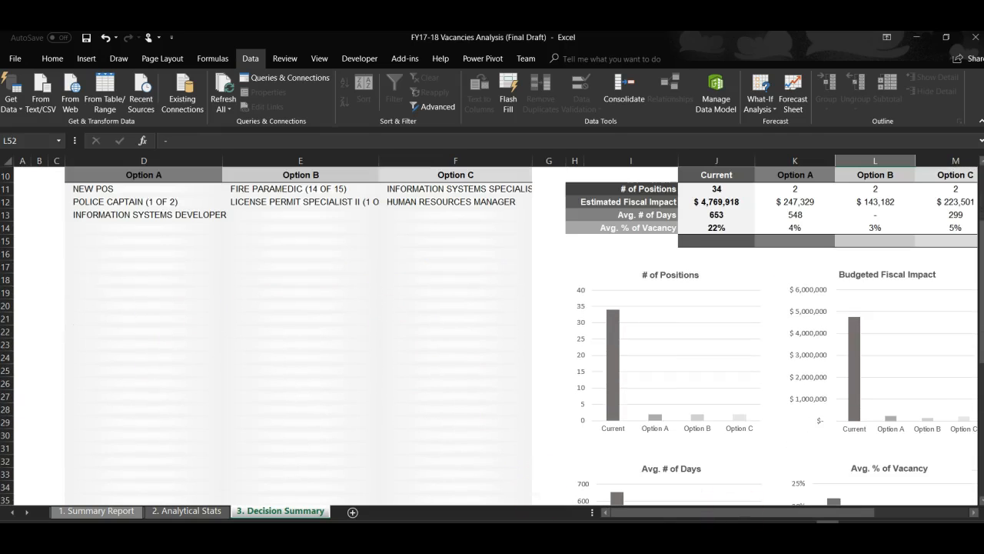
scroll(532, 271, "right", 3)
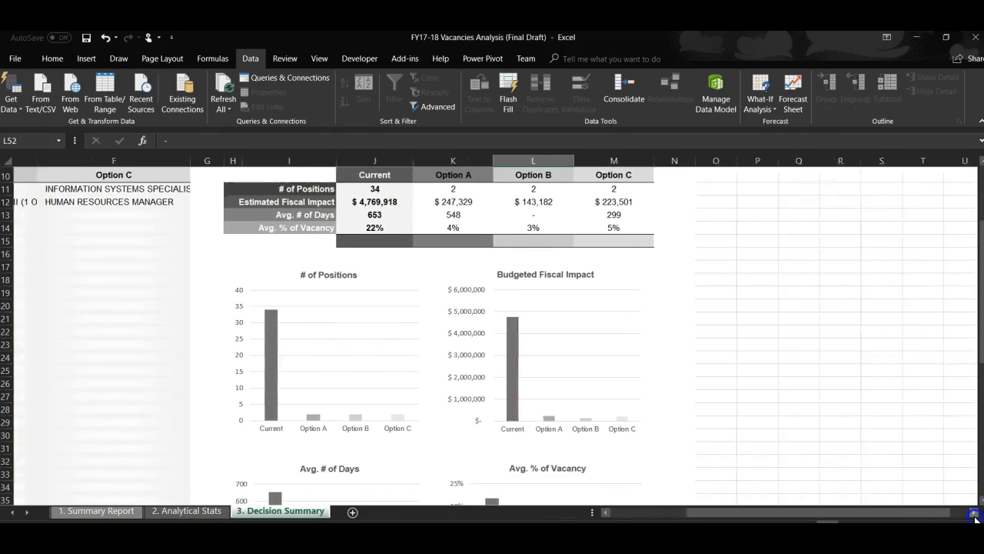
scroll(531, 271, "up", 2)
scroll(363, 296, "up", 1)
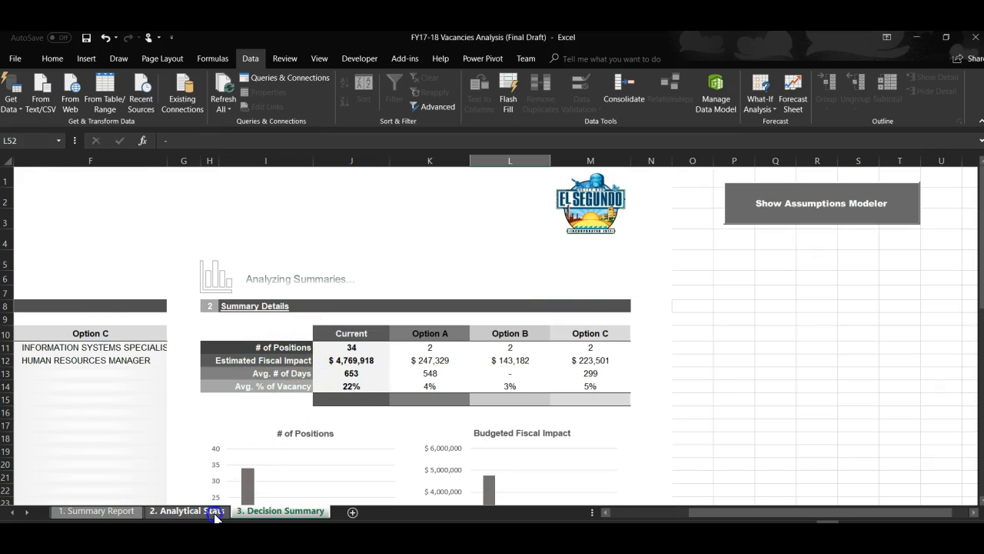
Return to the Analytical Stats sheet and recheck the vacancy ratio and average days aging sections.
left_click(187, 510)
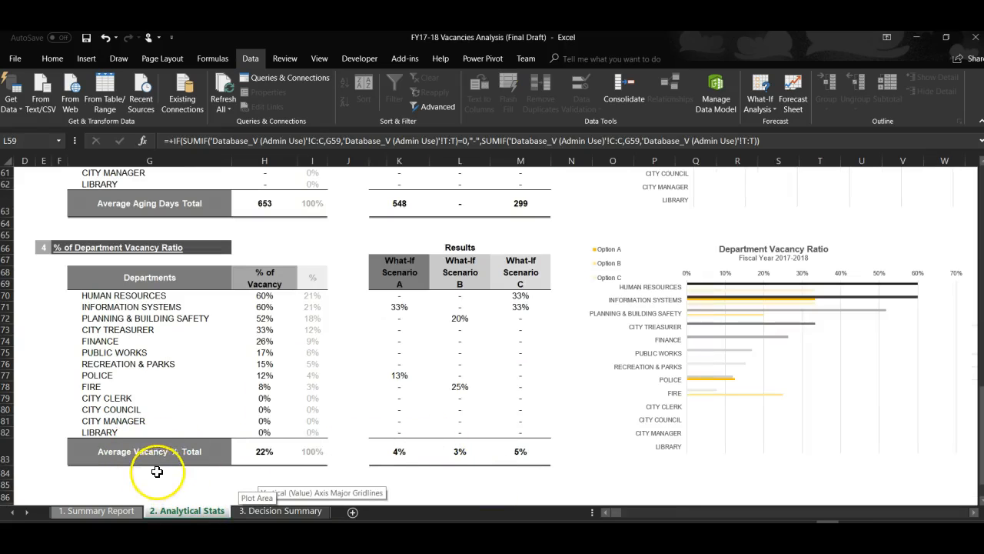
scroll(277, 361, "up", 3)
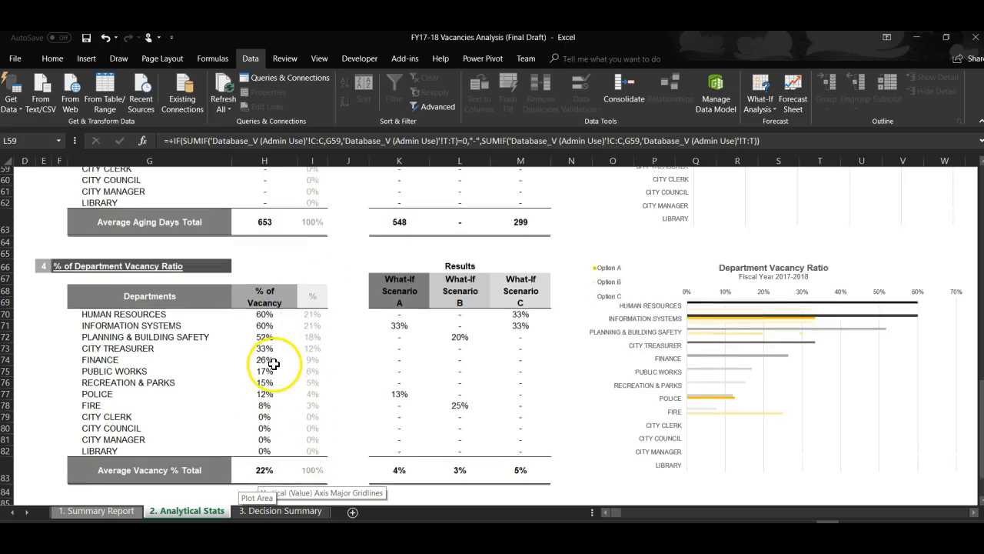
scroll(253, 300, "up", 3)
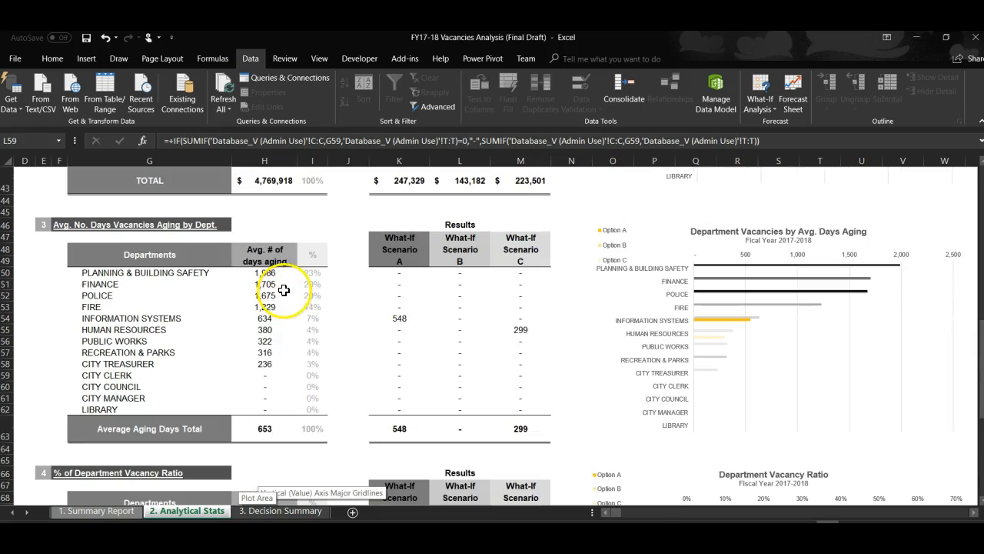
Compare Current and Options A, B and C in the Decision Summary charts of positions, fiscal impact, days and vacancy percentage.
left_click(262, 507)
scroll(478, 389, "down", 3)
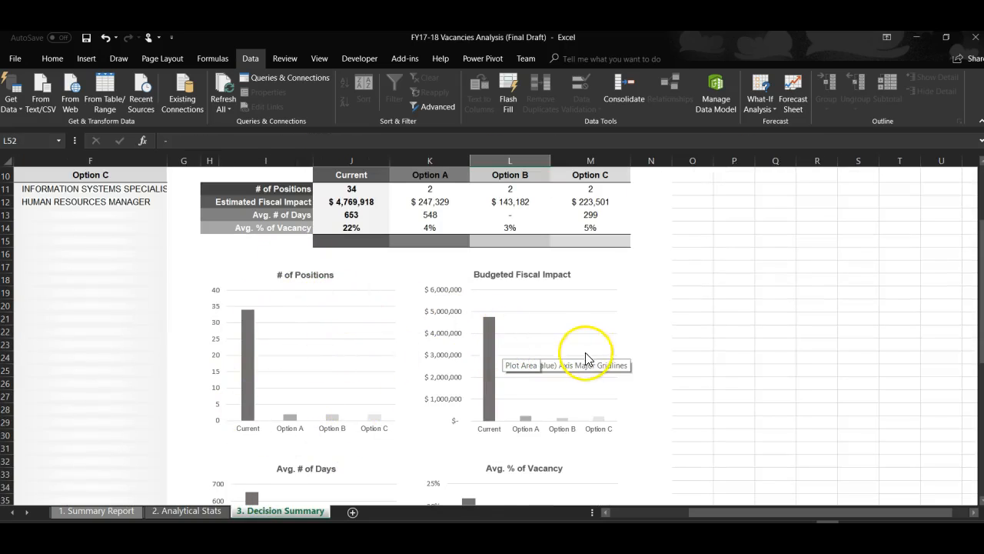
scroll(589, 358, "down", 4)
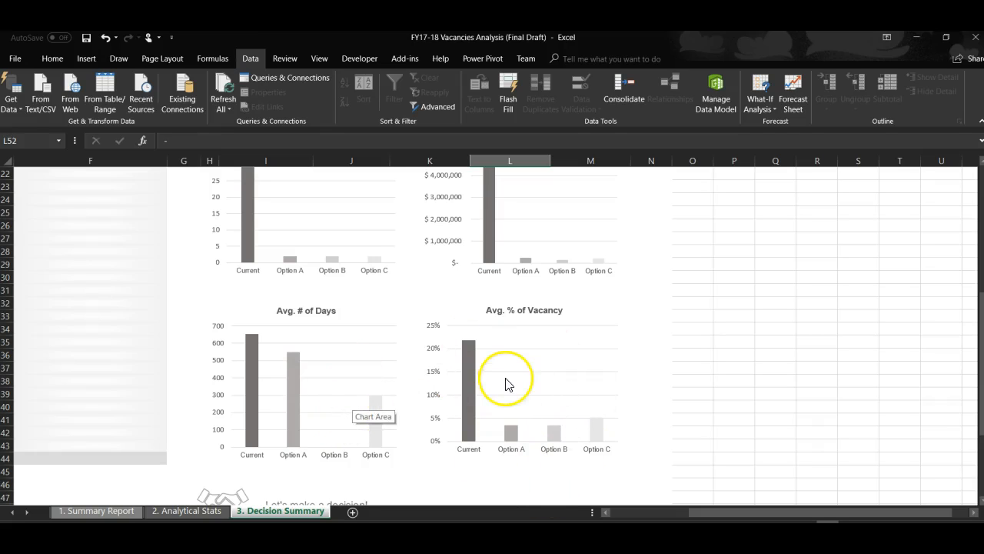
scroll(703, 403, "down", 2)
Set management's final decision in the Final Approval Details to Option A.
scroll(703, 403, "down", 4)
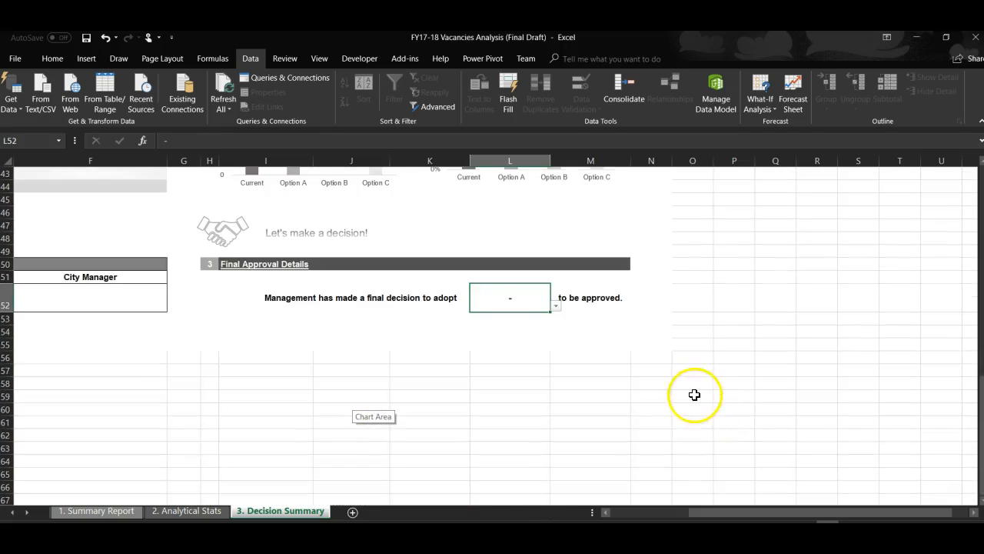
scroll(439, 287, "up", 1)
left_click(556, 345)
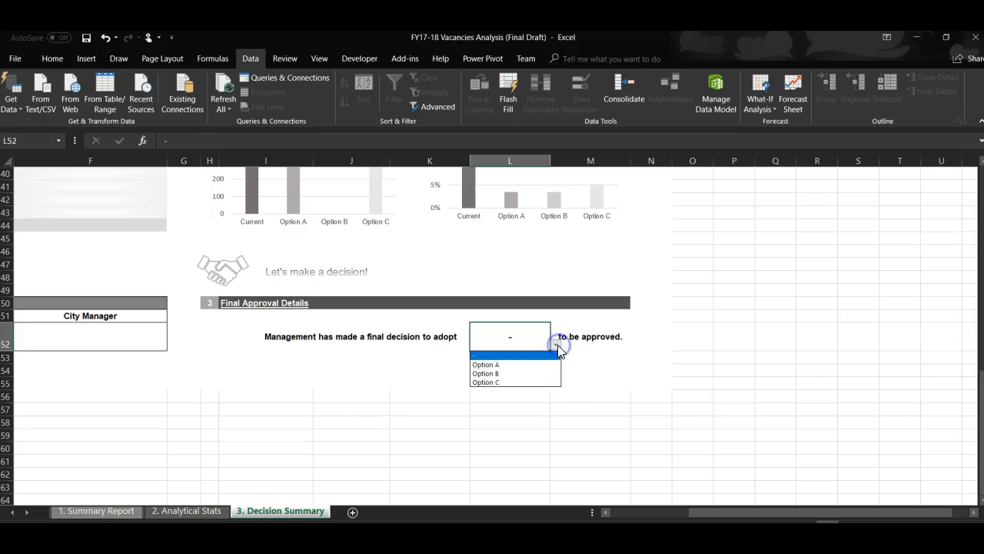
left_click(517, 367)
View the Reviewed By signature block and the selected priority listing at the start of the Decision Summary.
left_click_drag(701, 515, 615, 503)
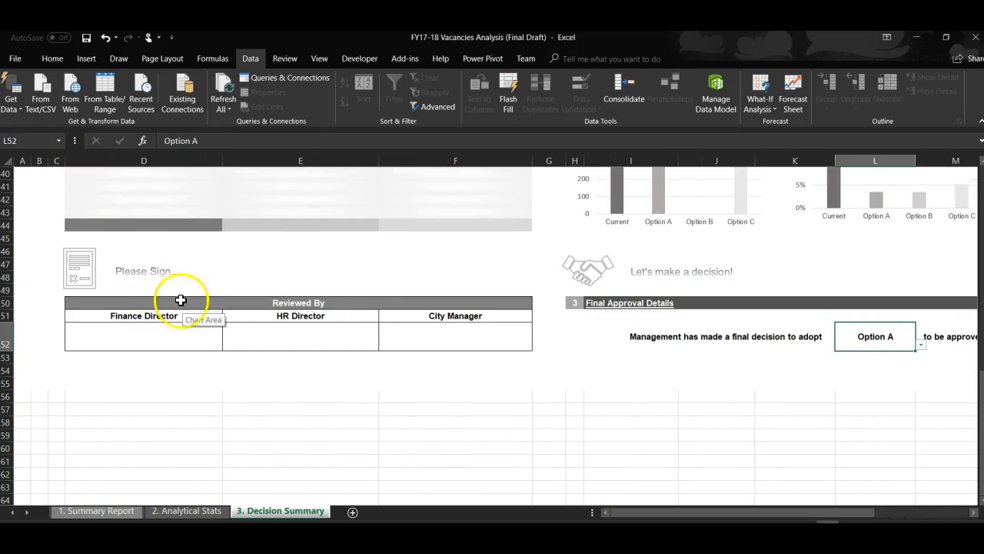
scroll(318, 297, "up", 4)
scroll(453, 300, "up", 4)
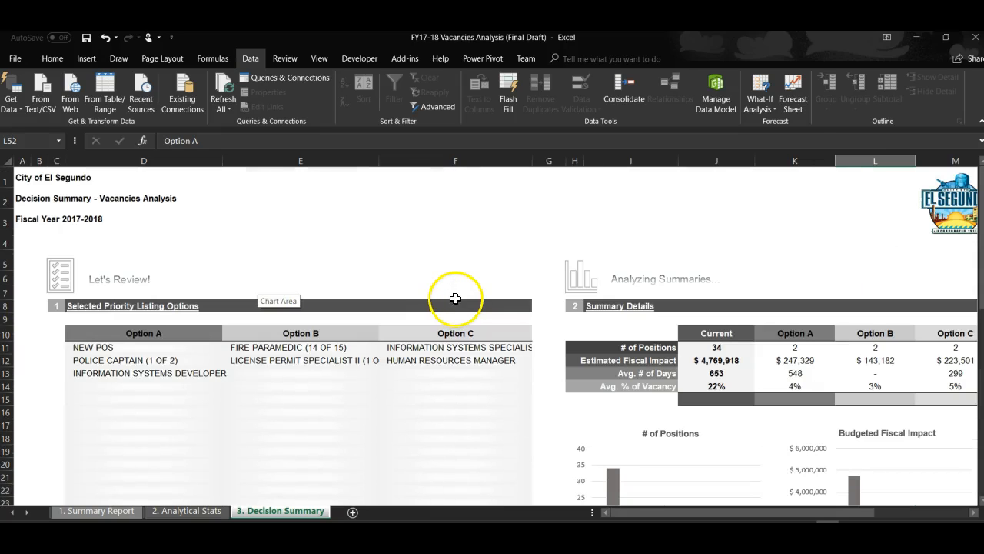